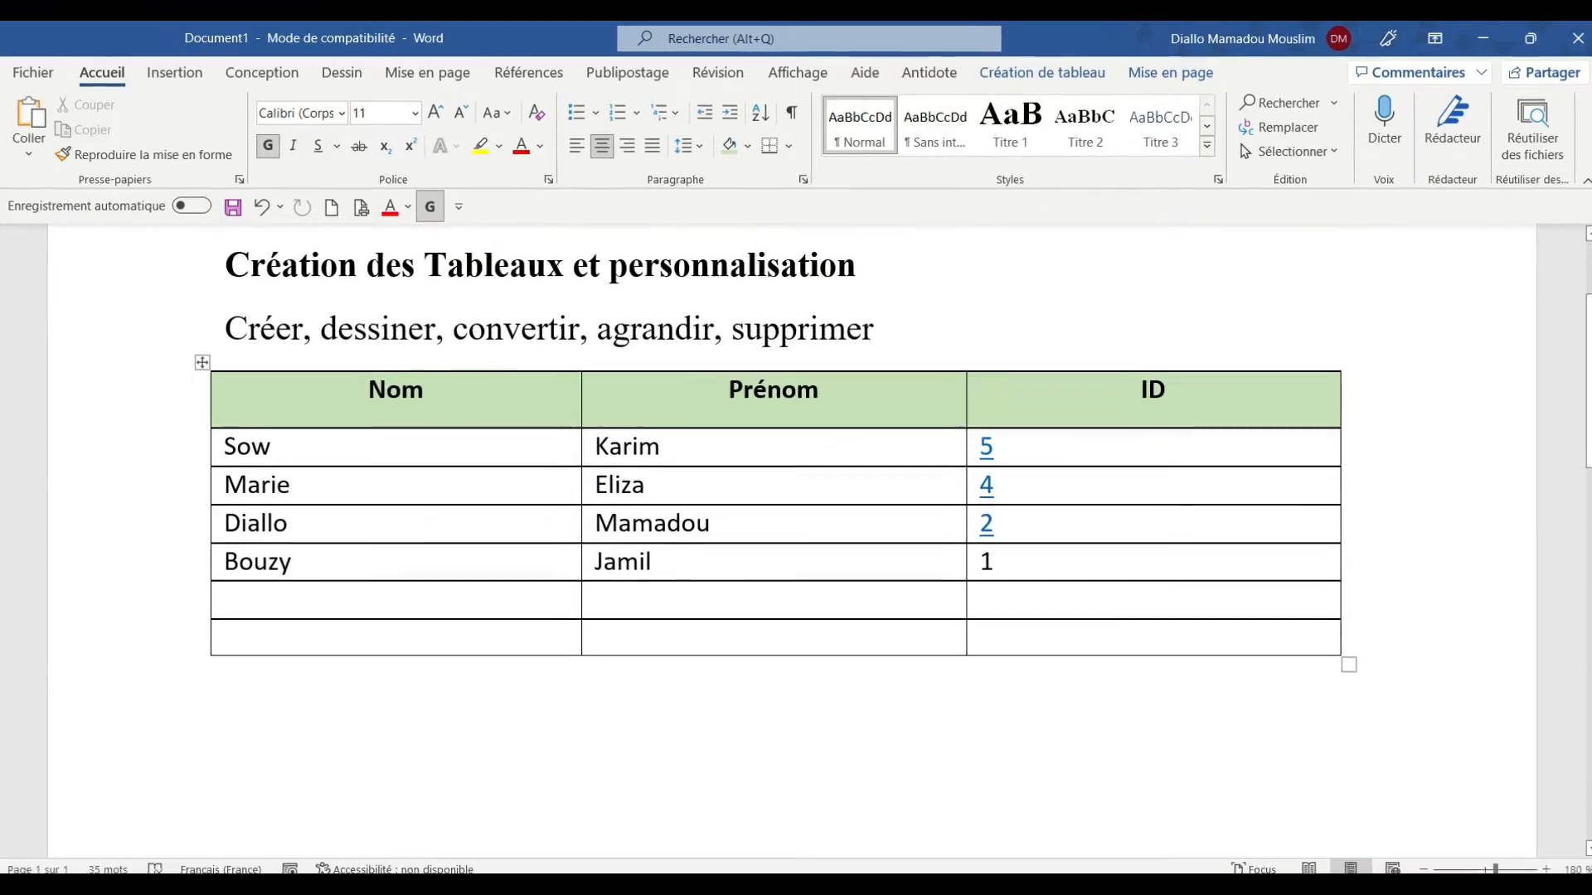
- Insert an embedded Excel spreadsheet in the empty area below the Nom/Prénom/ID table
click(225, 726)
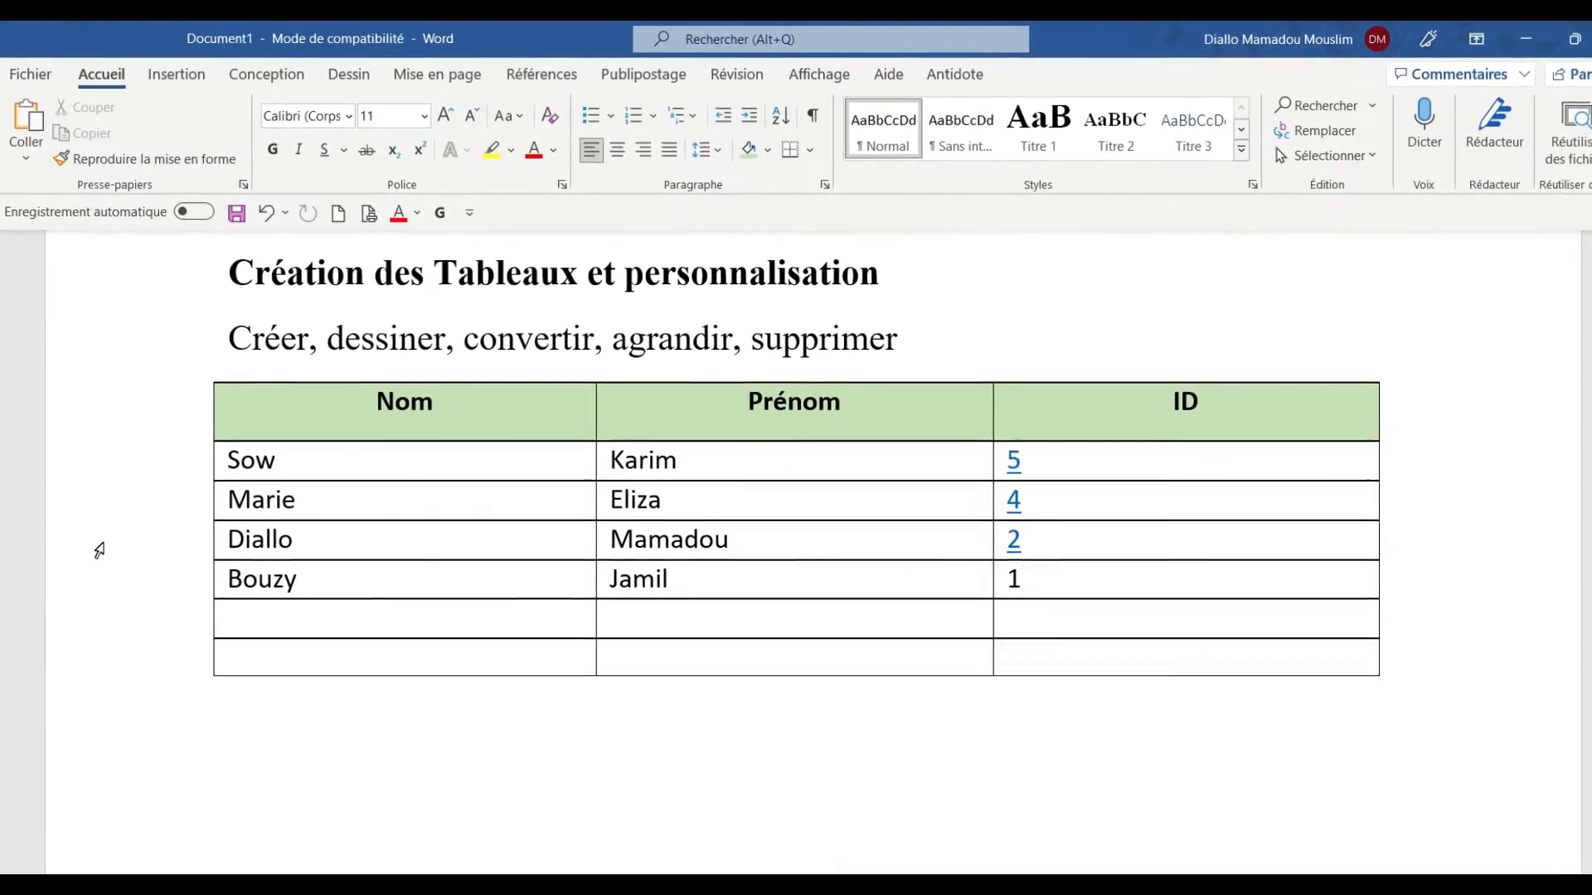
click(184, 80)
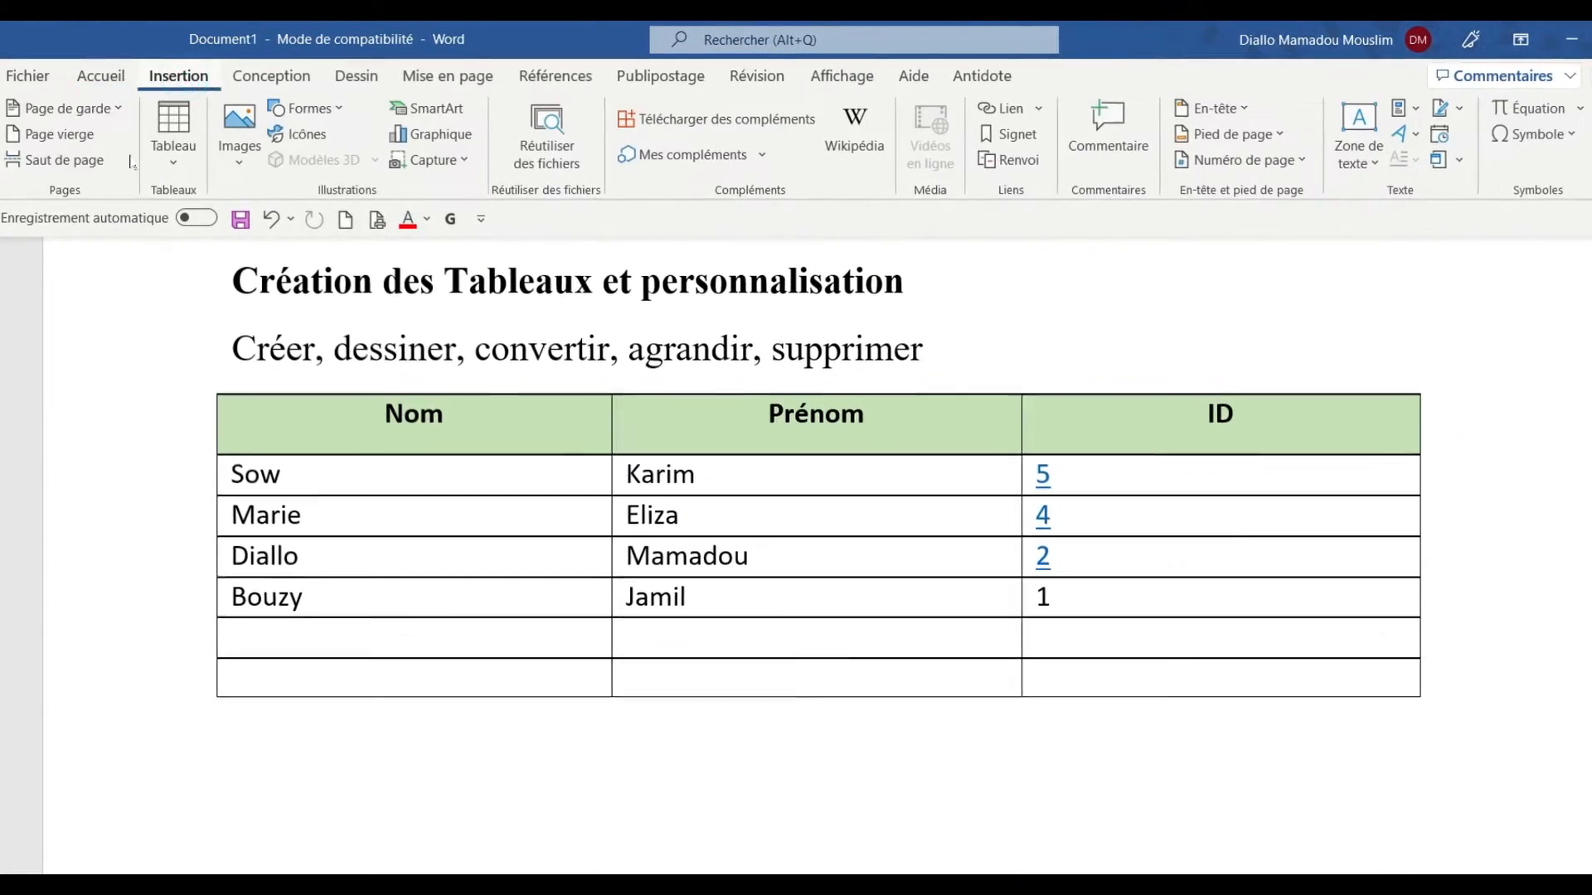
click(182, 166)
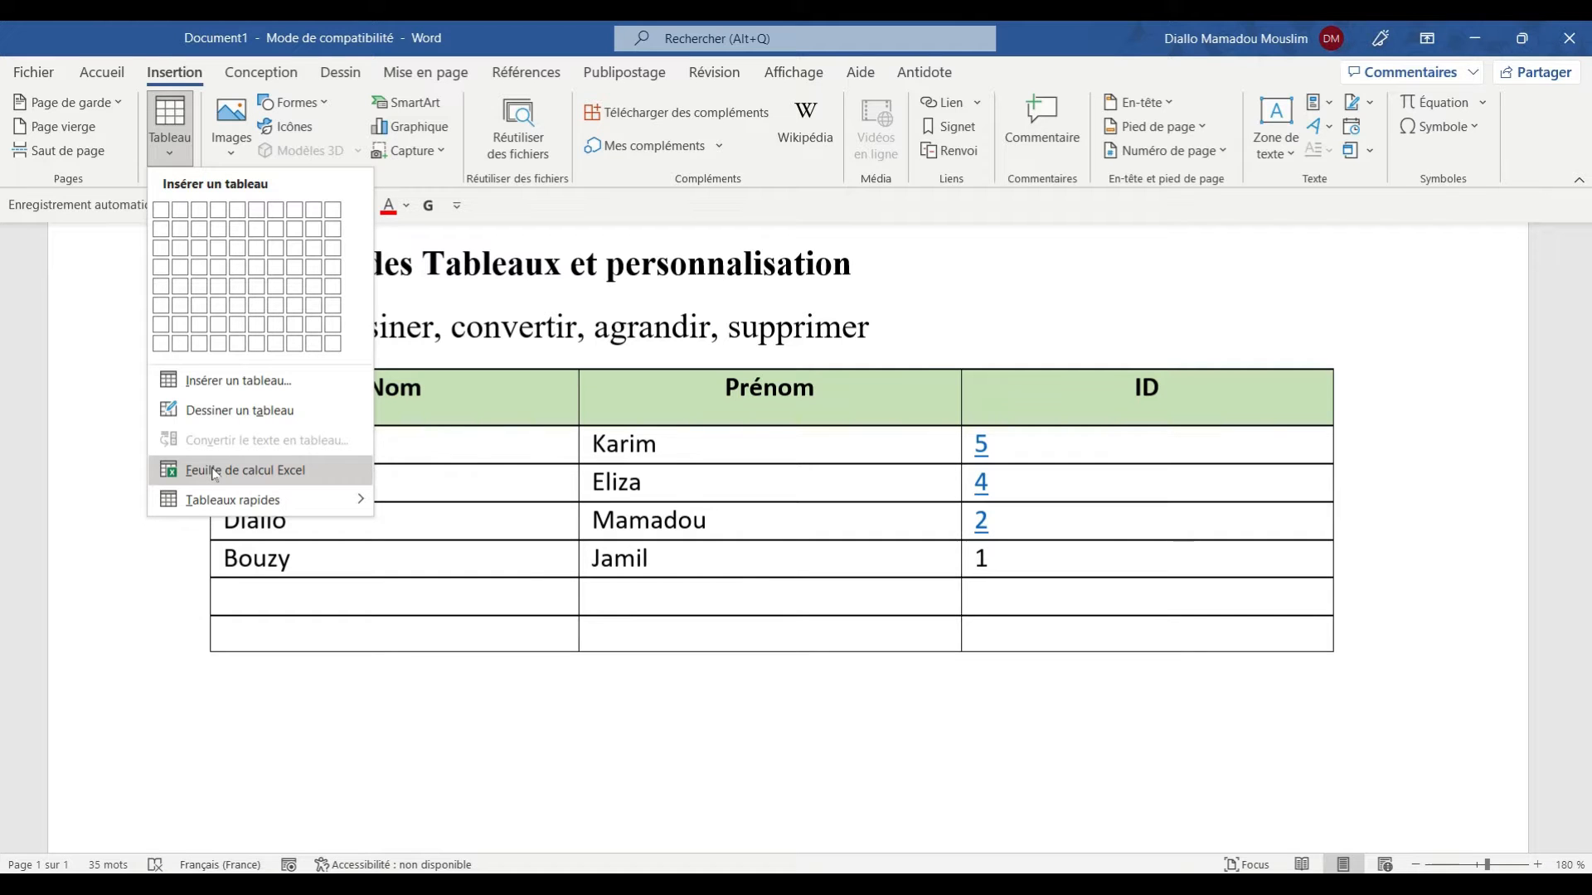
click(214, 471)
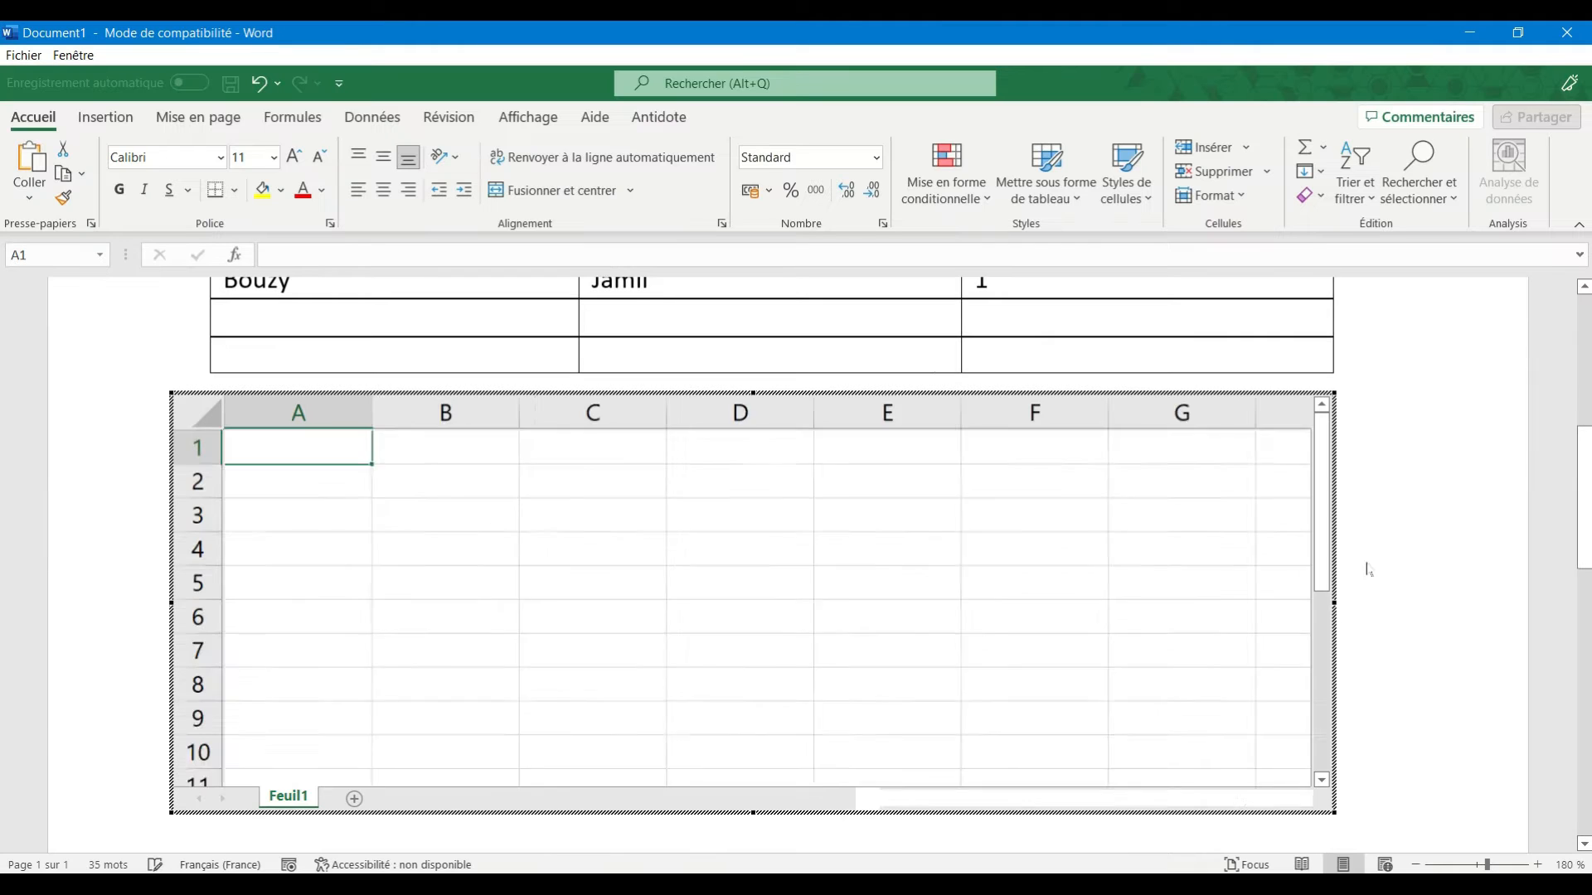
mouse_move(1585, 479)
mouse_down()
mouse_move(1582, 621)
mouse_move(1584, 495)
mouse_up()
scroll(1585, 514, up, 5)
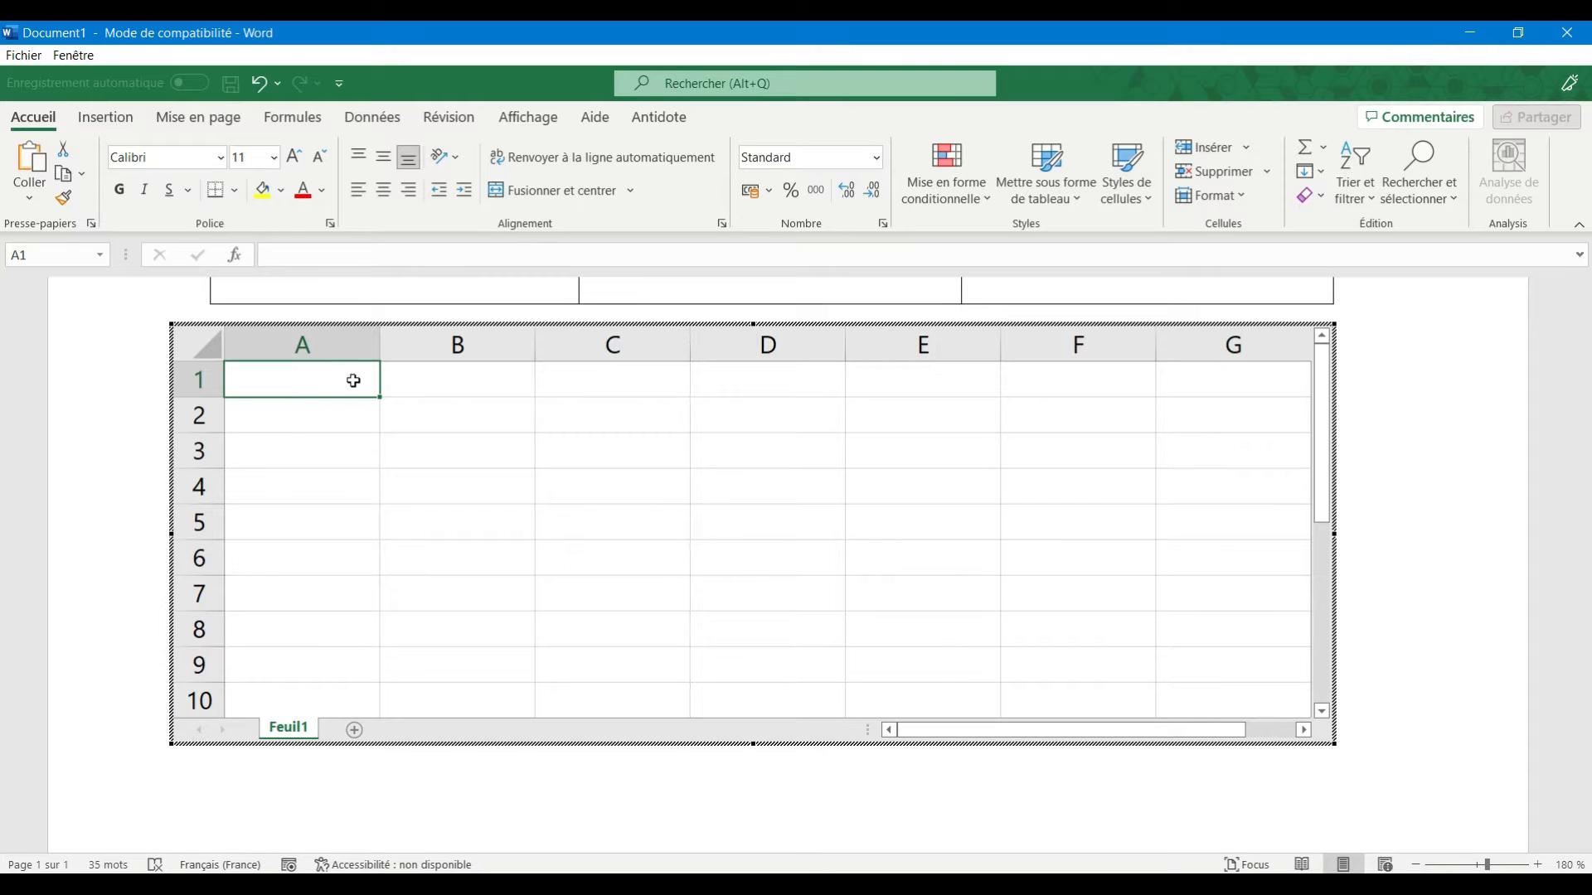
- Enter 4 in cell E1 and 6 in cell F3 of the embedded sheet
click(903, 388)
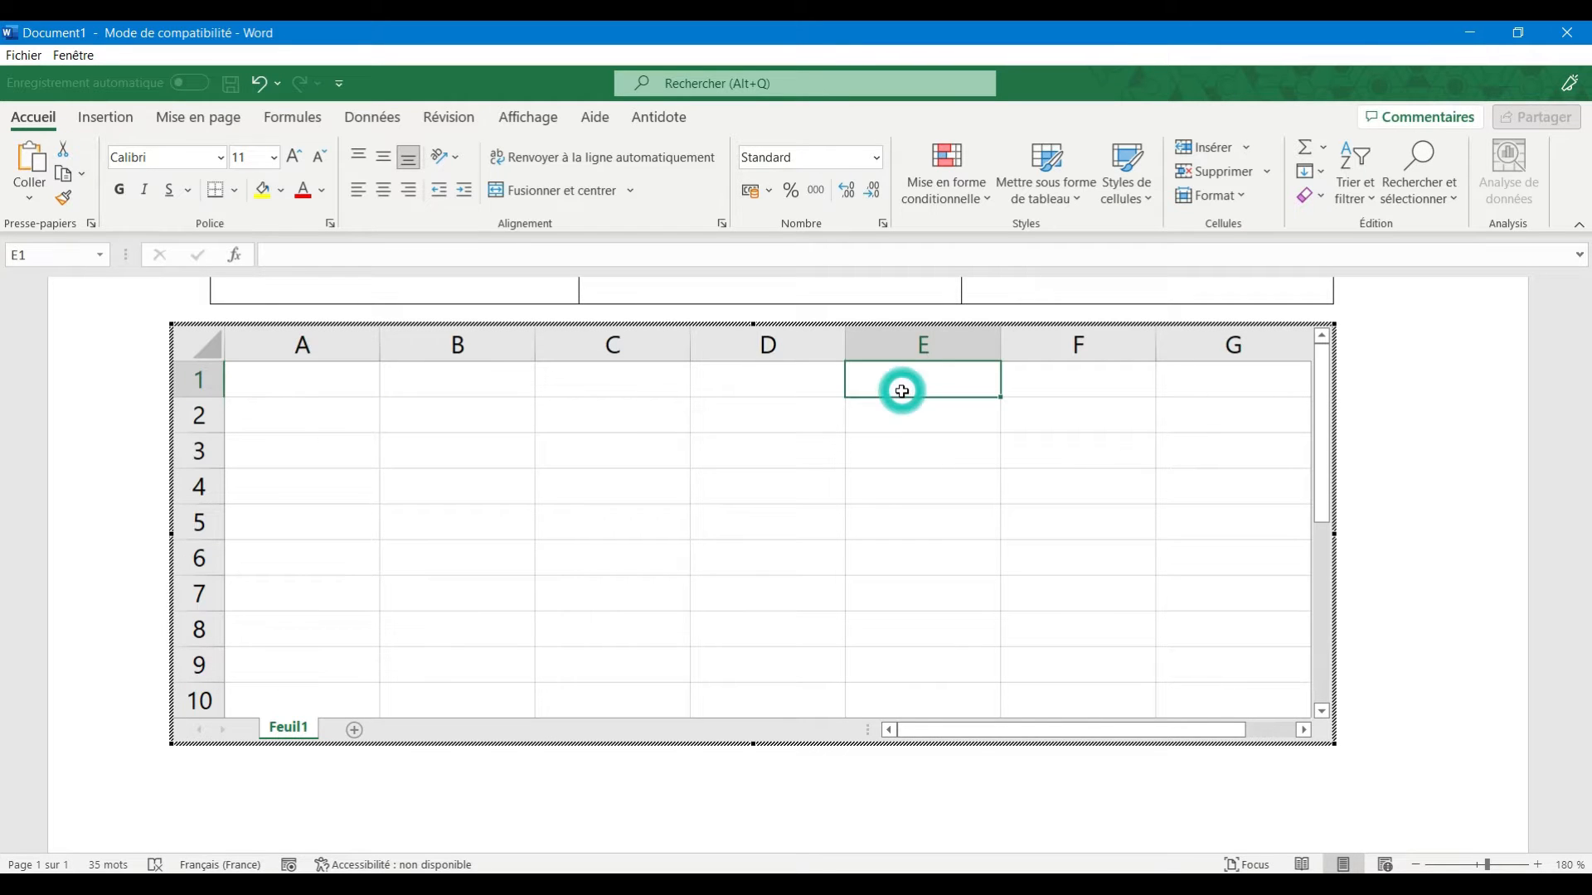
text(4)
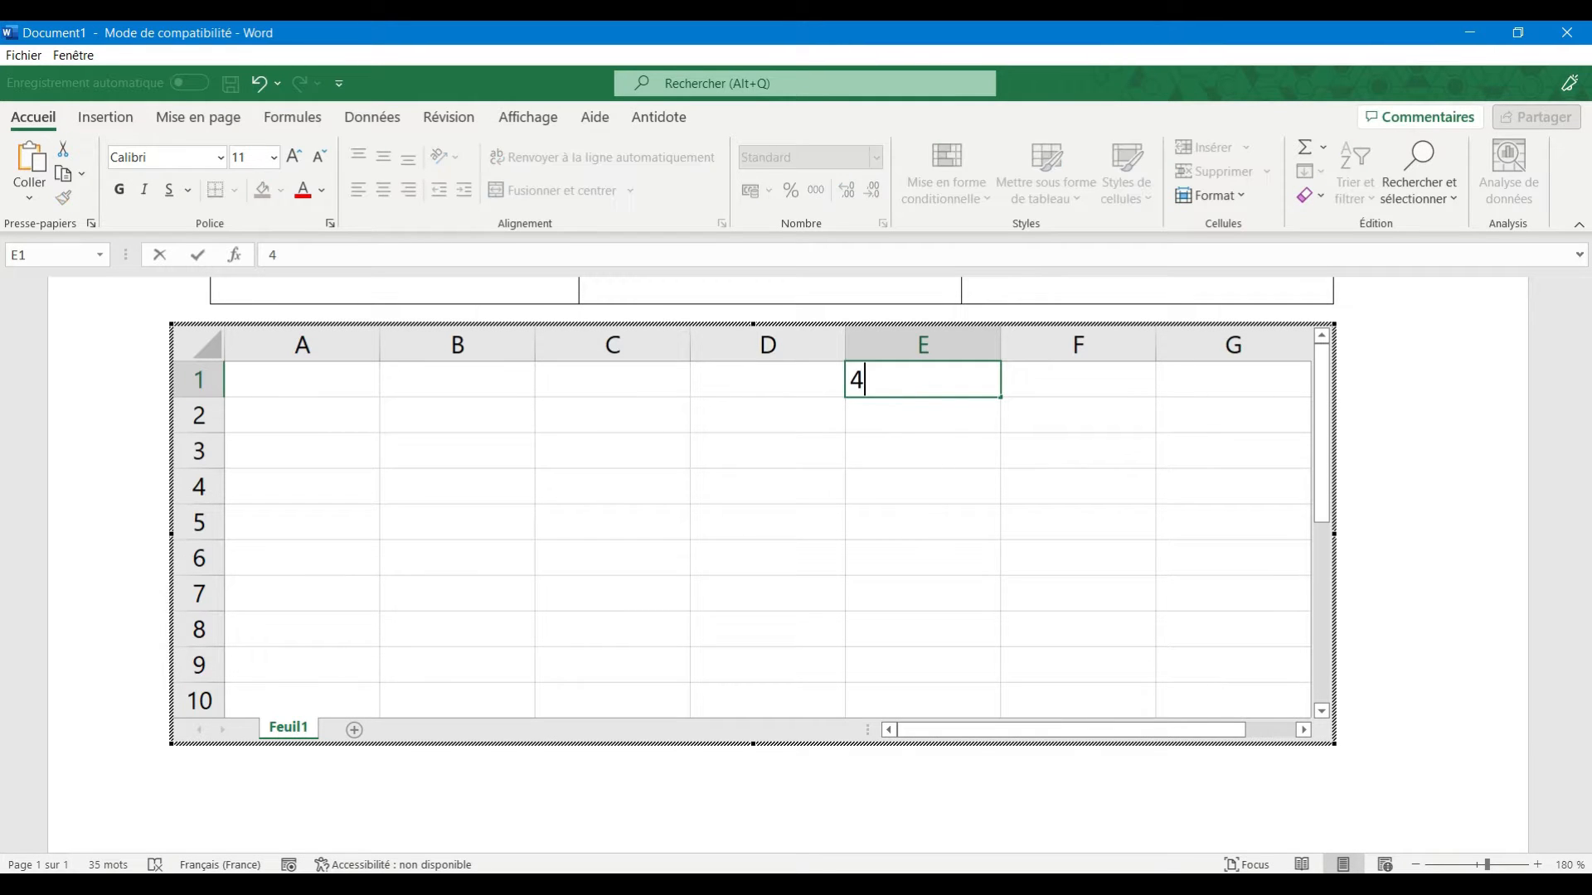
click(1059, 458)
text(6)
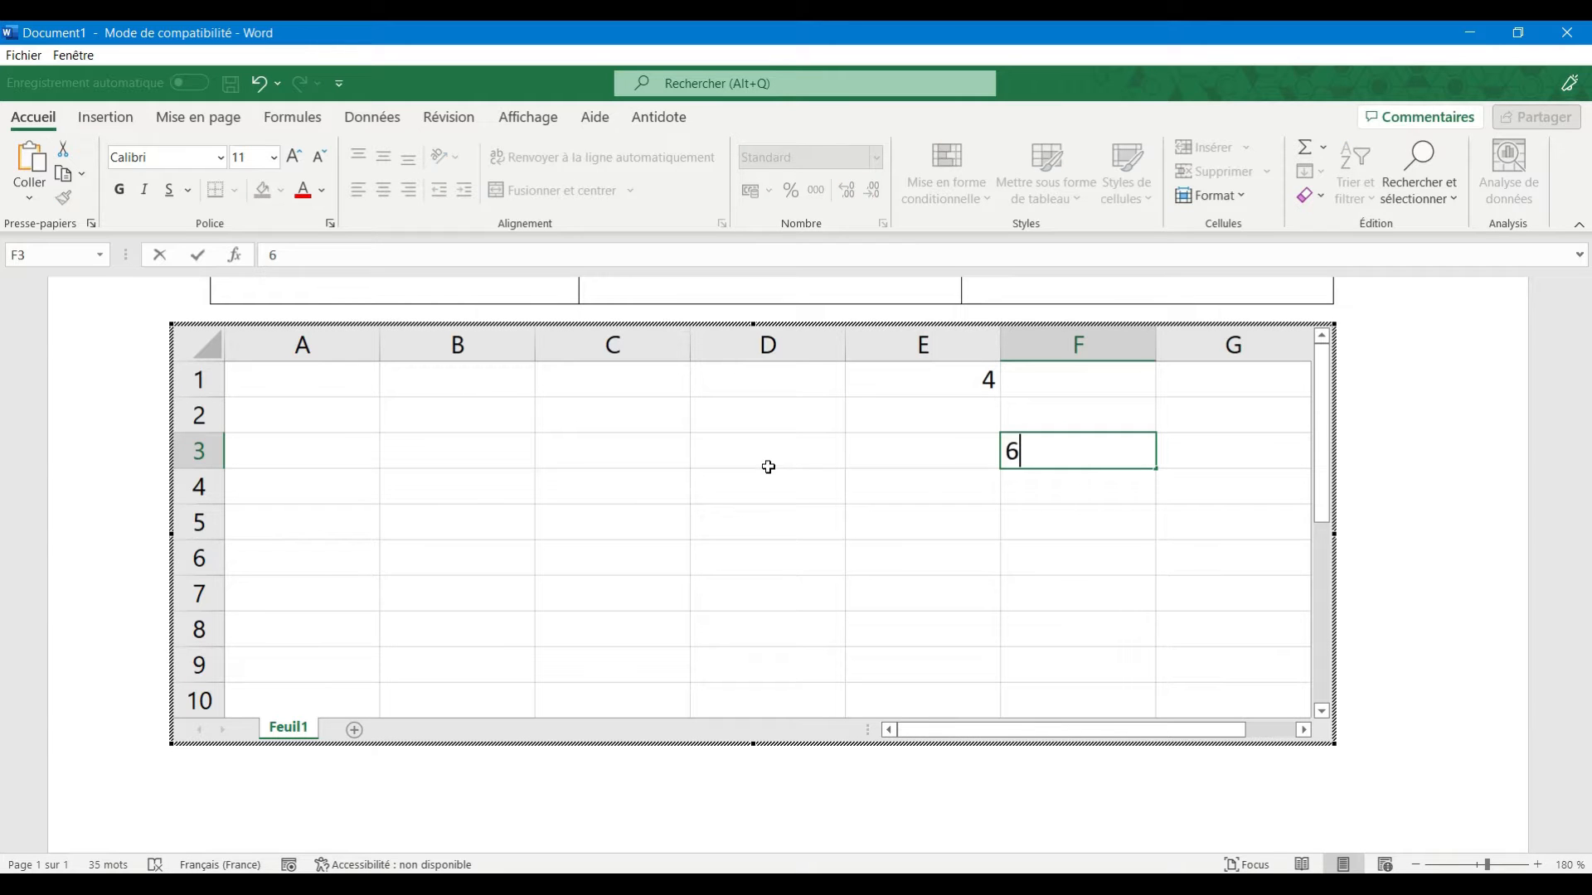
- Add cells E1 and F3 with the formula =E1+F3 in cell E4
click(910, 500)
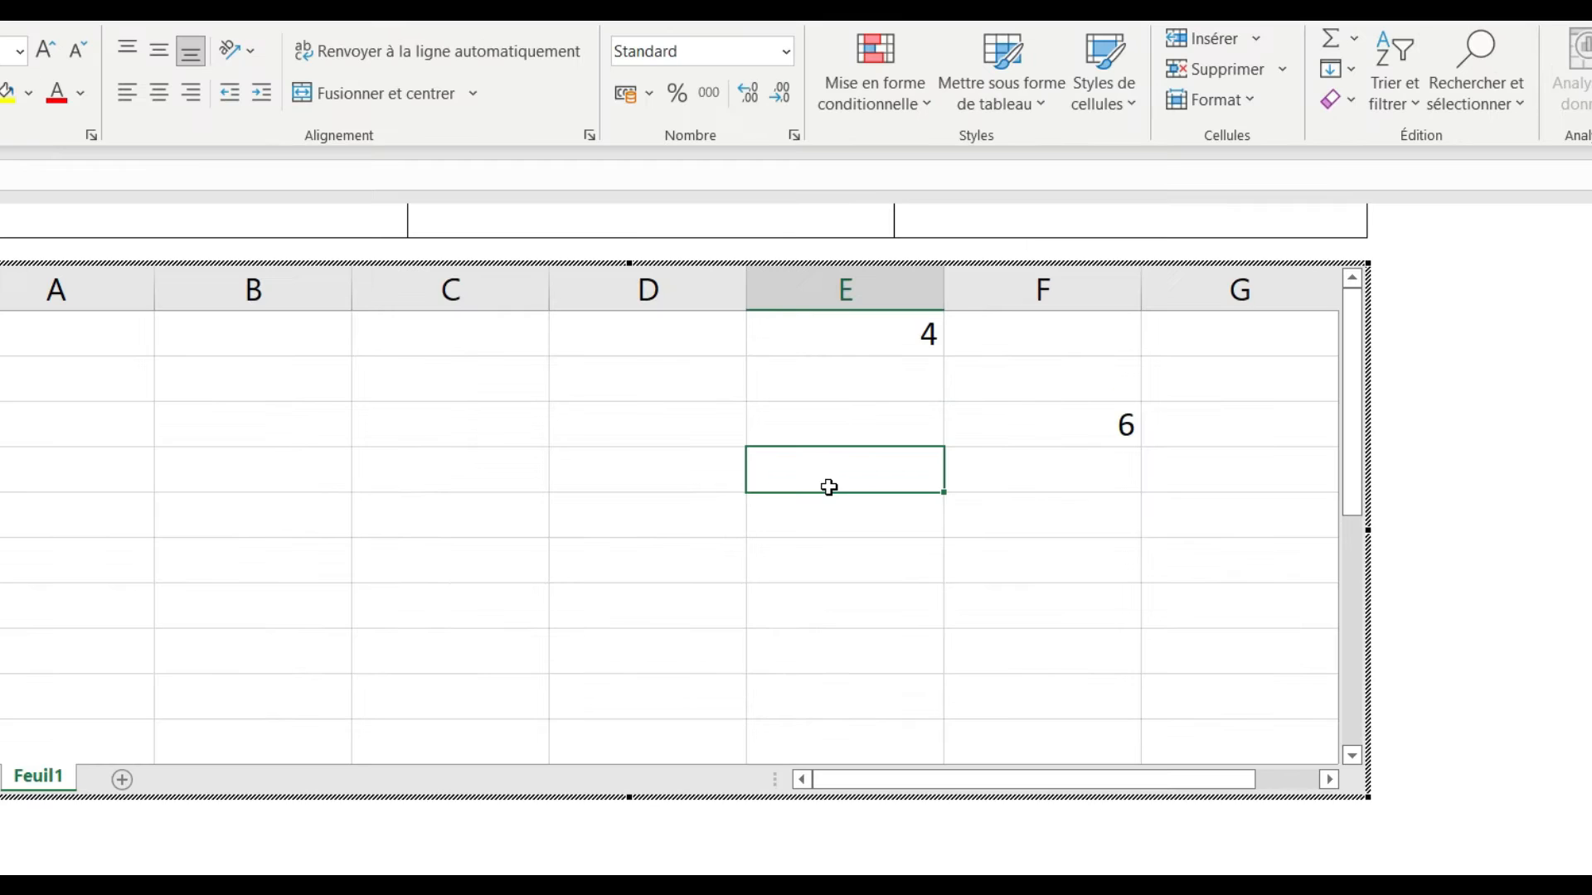
text(=)
click(872, 336)
text(+)
click(1102, 428)
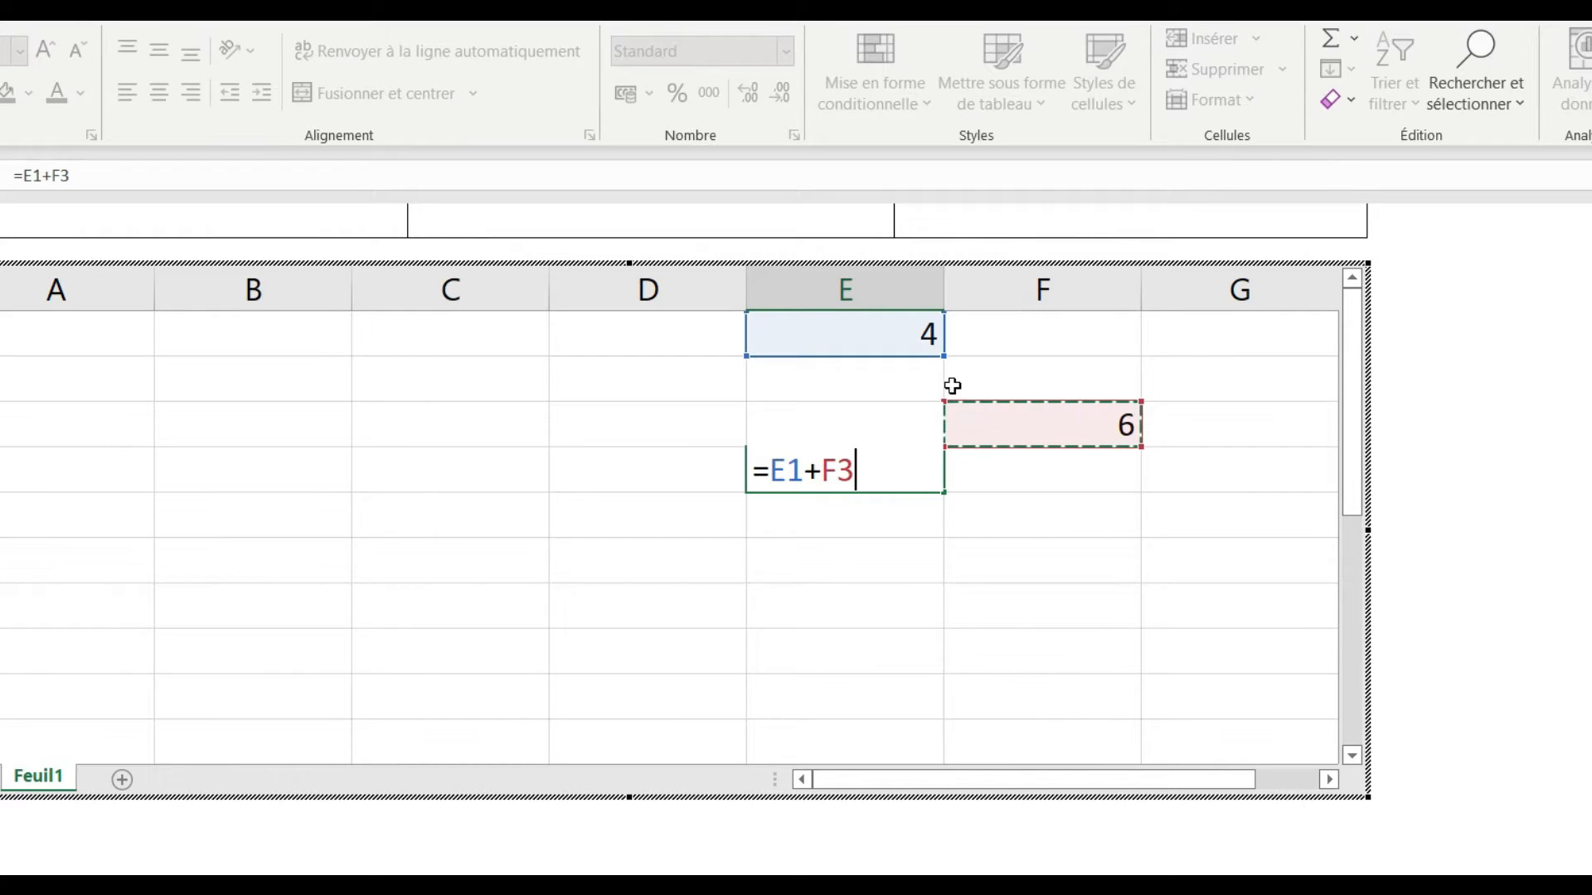
key(Return)
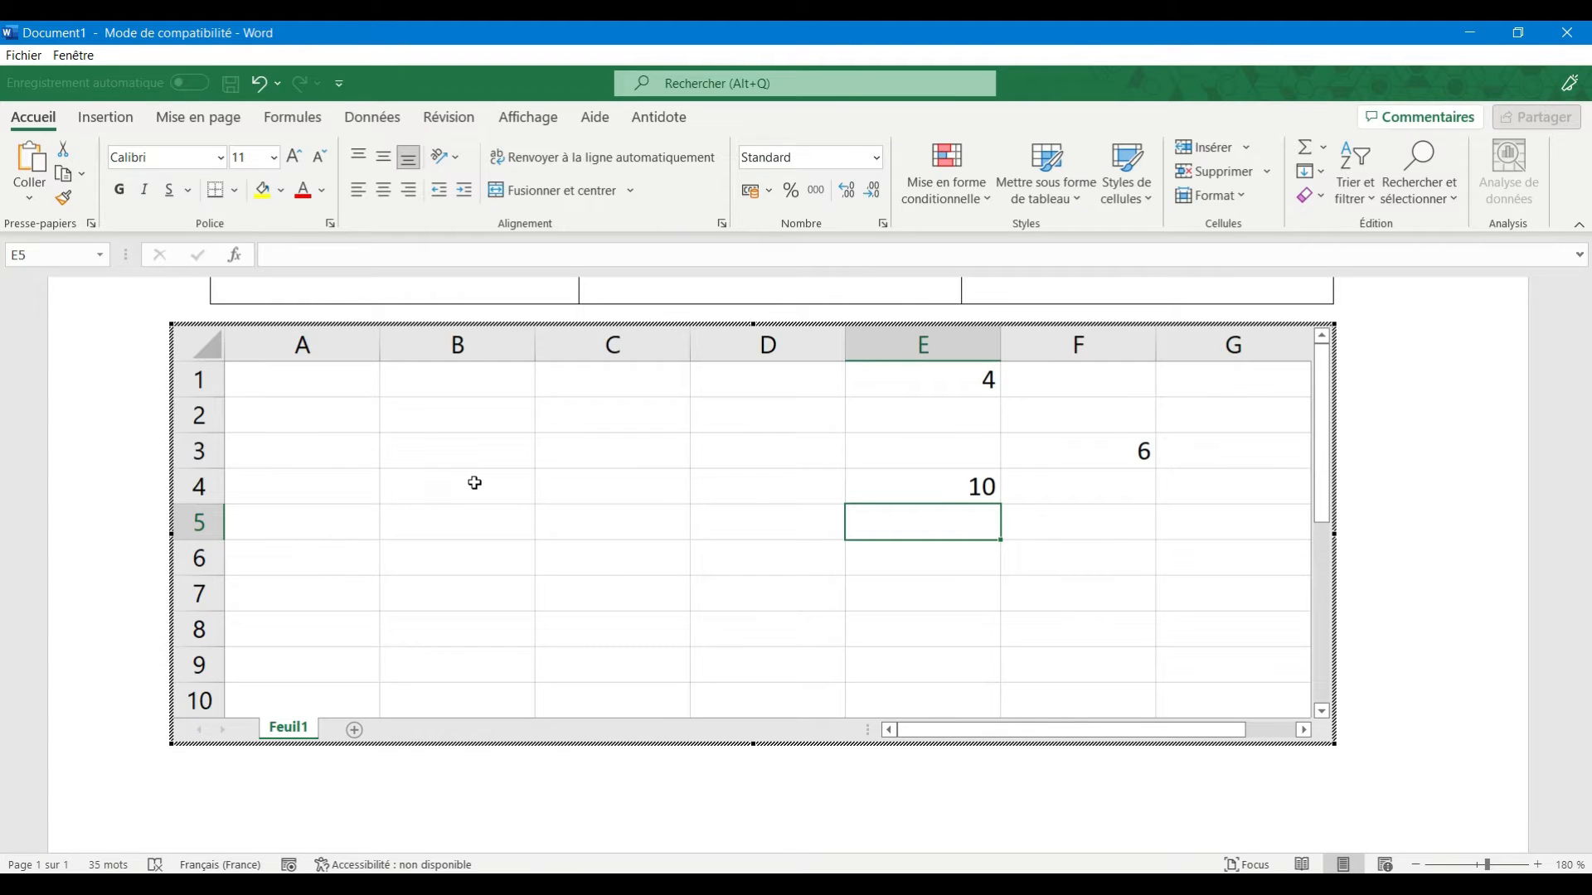
- Enter the date formula =date(2022;04;11) in cell A1
click(310, 384)
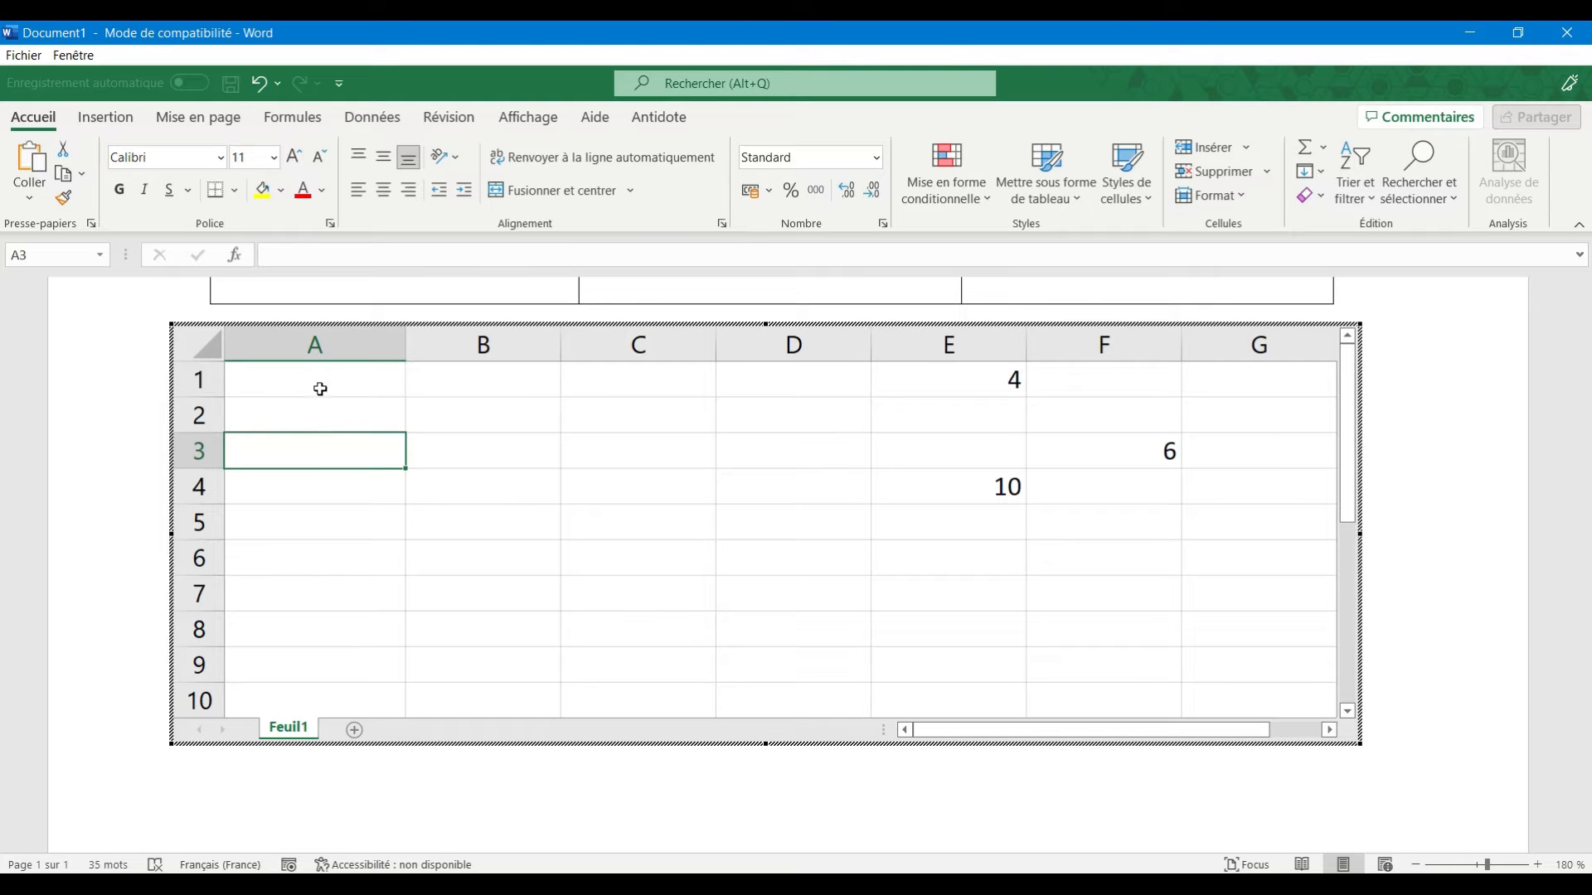
click(312, 380)
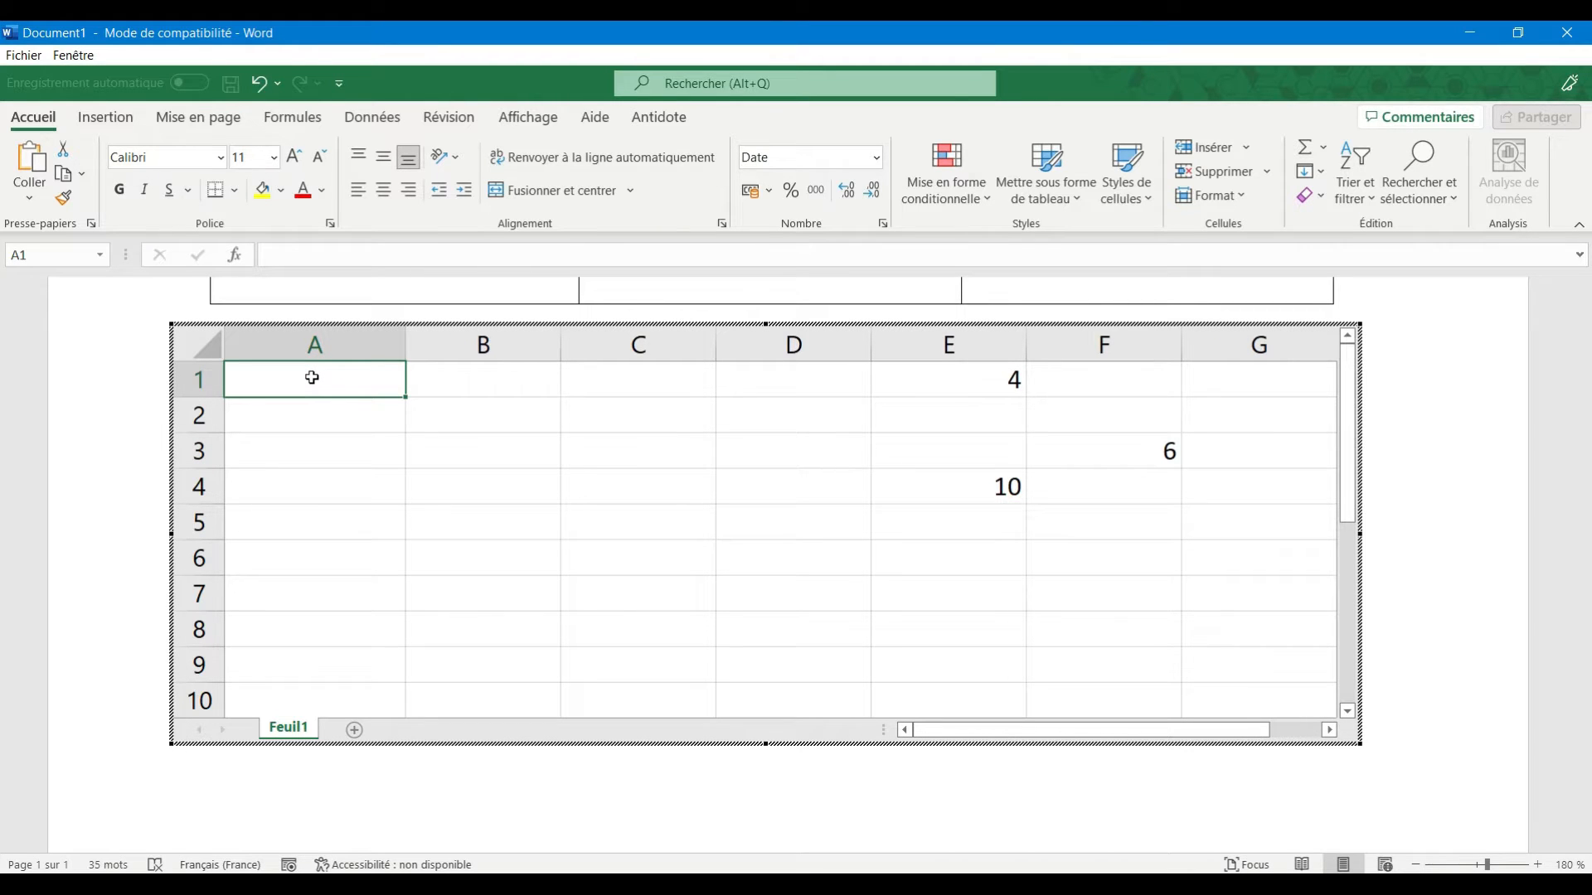
text(=da)
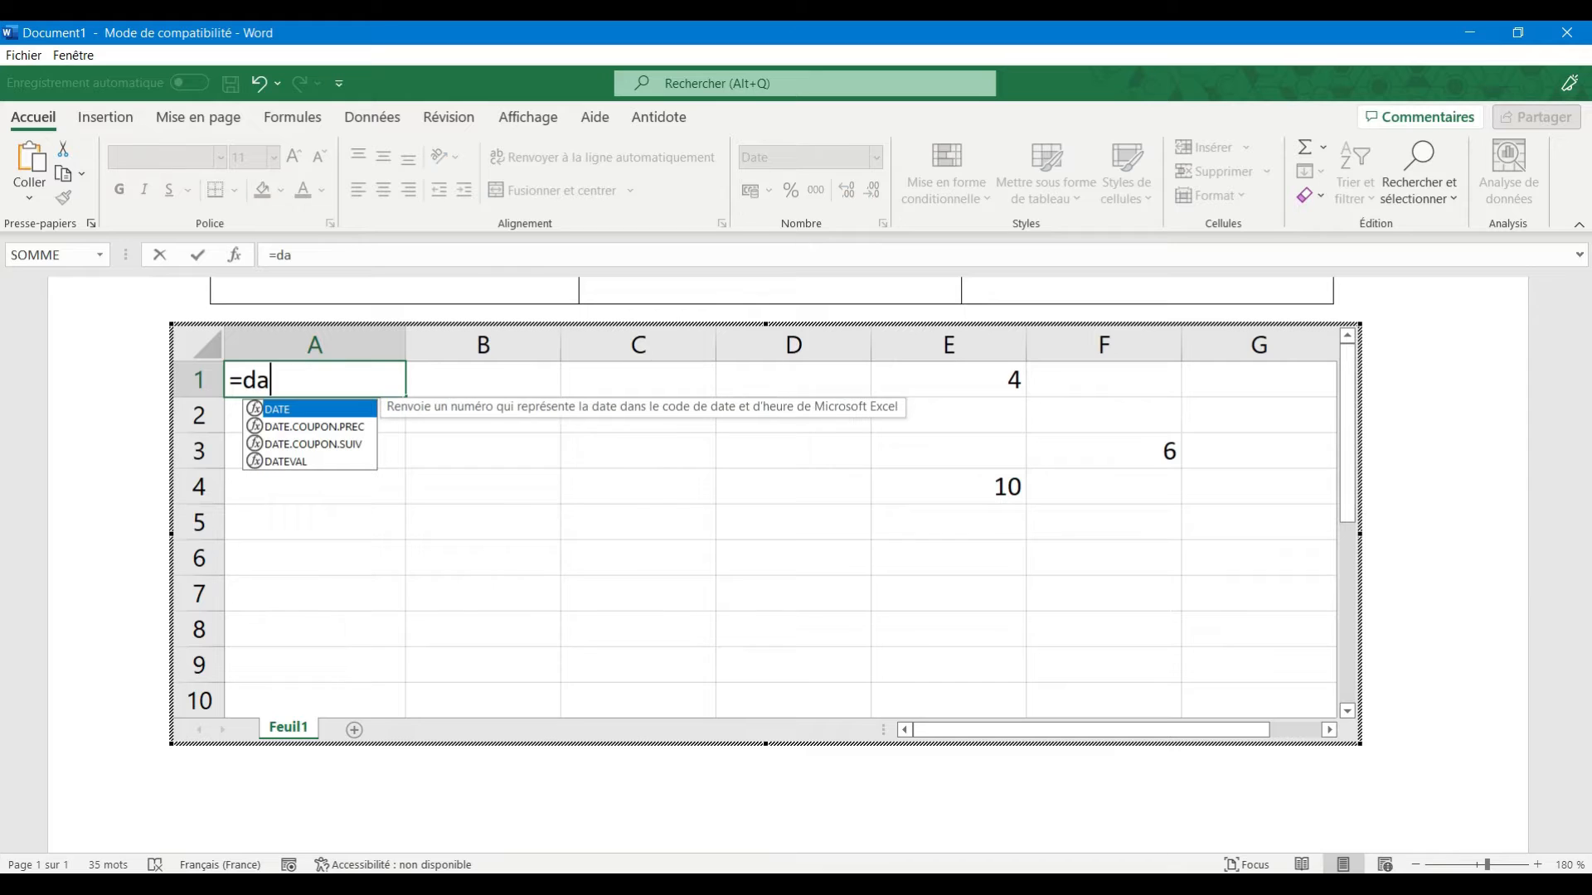
key(Return)
click(312, 378)
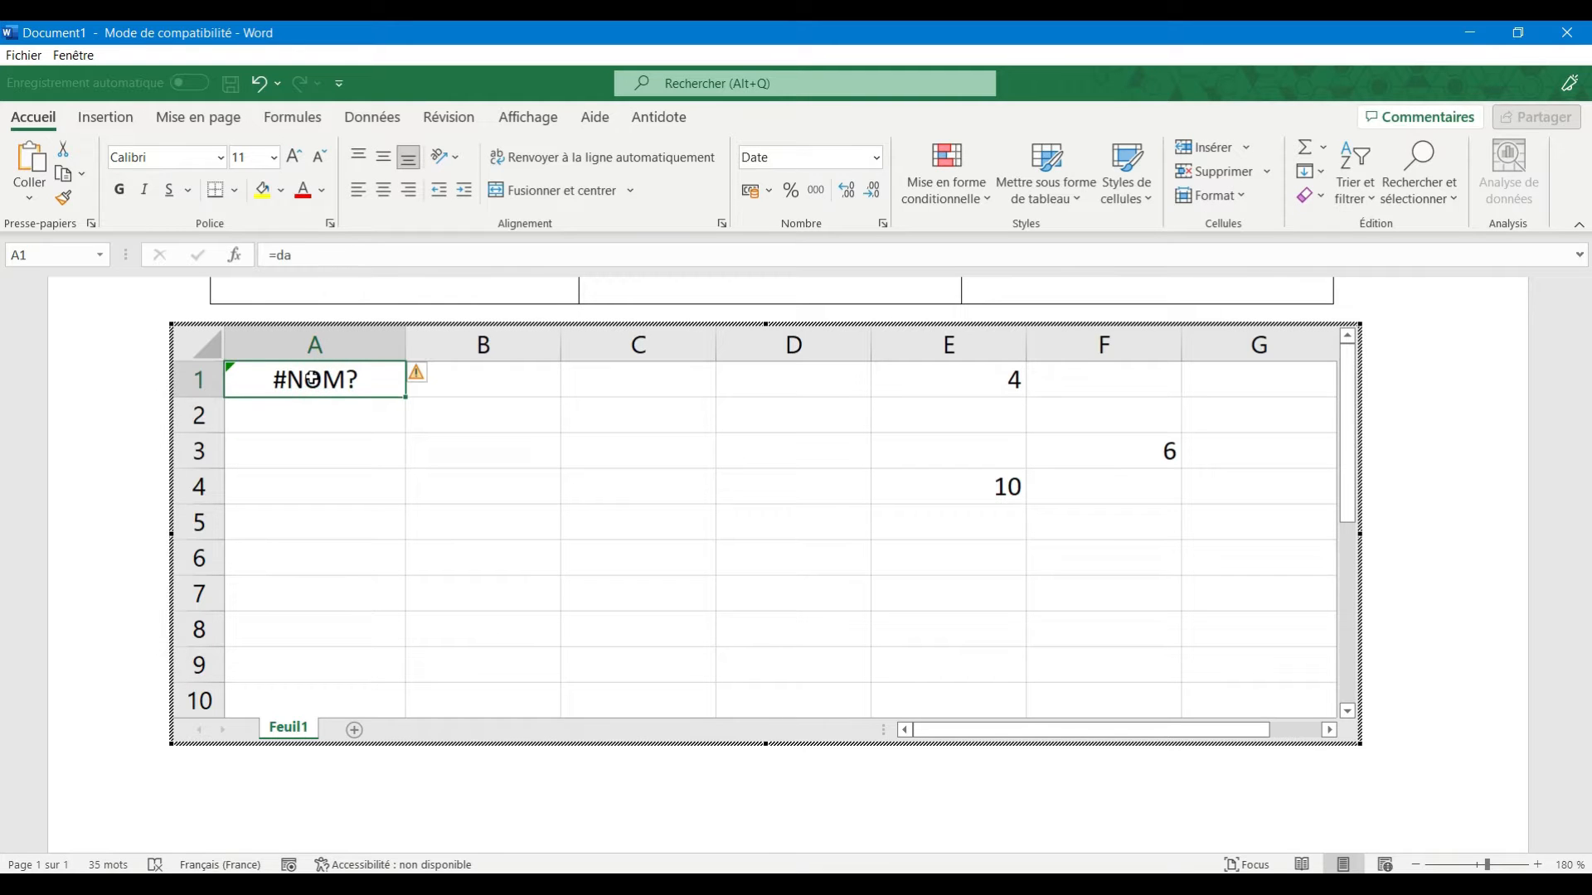
double_click(312, 379)
key(BackSpace)
key(BackSpace)
text(da)
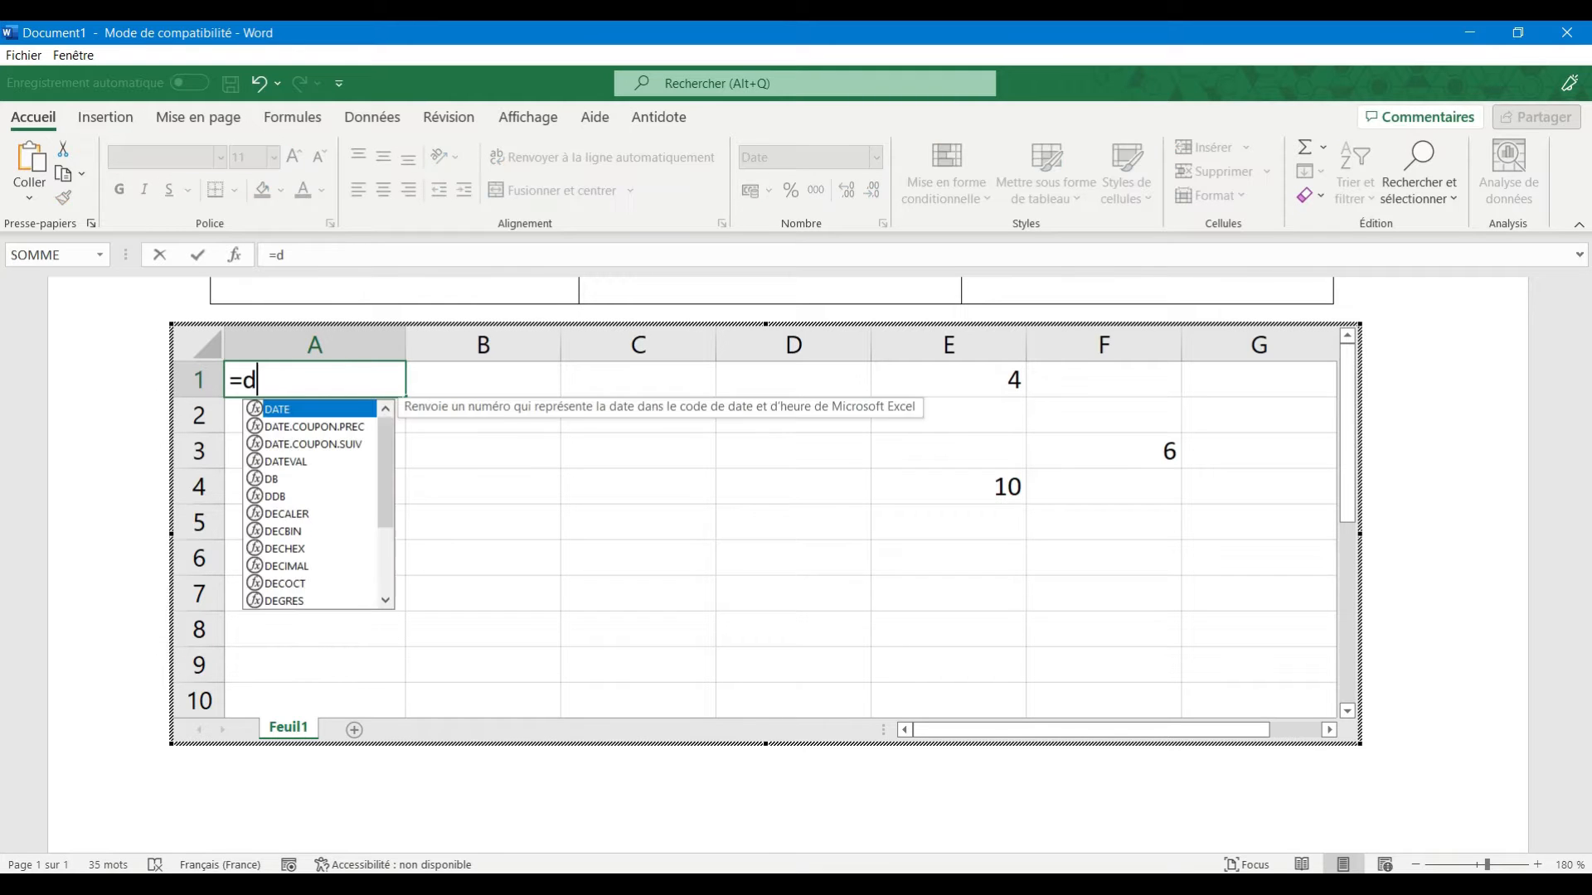
text(te)
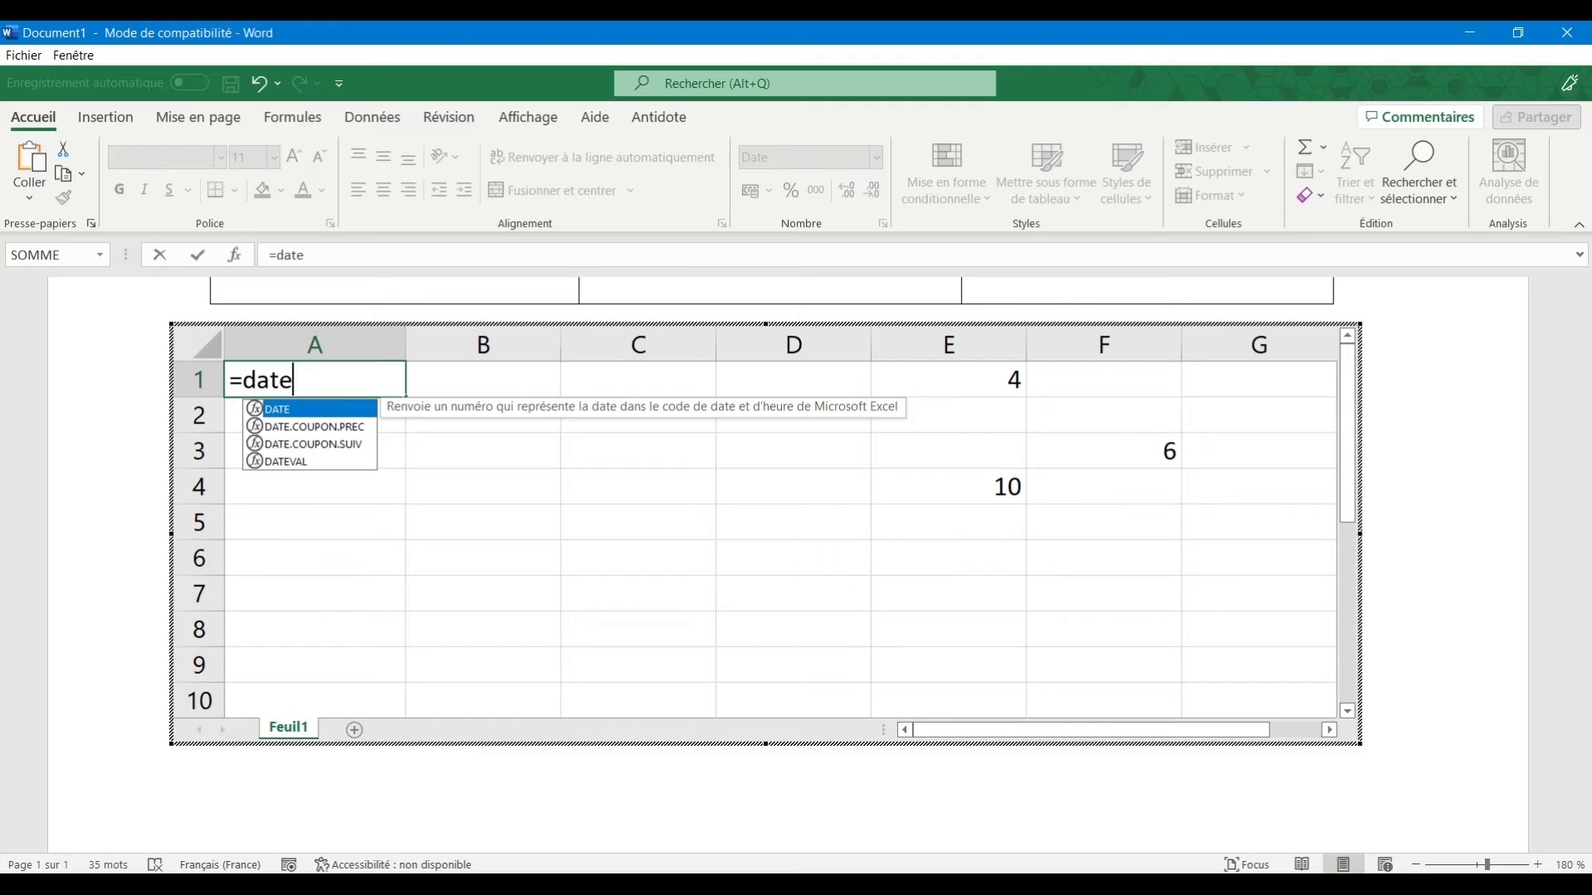
text((2022;)
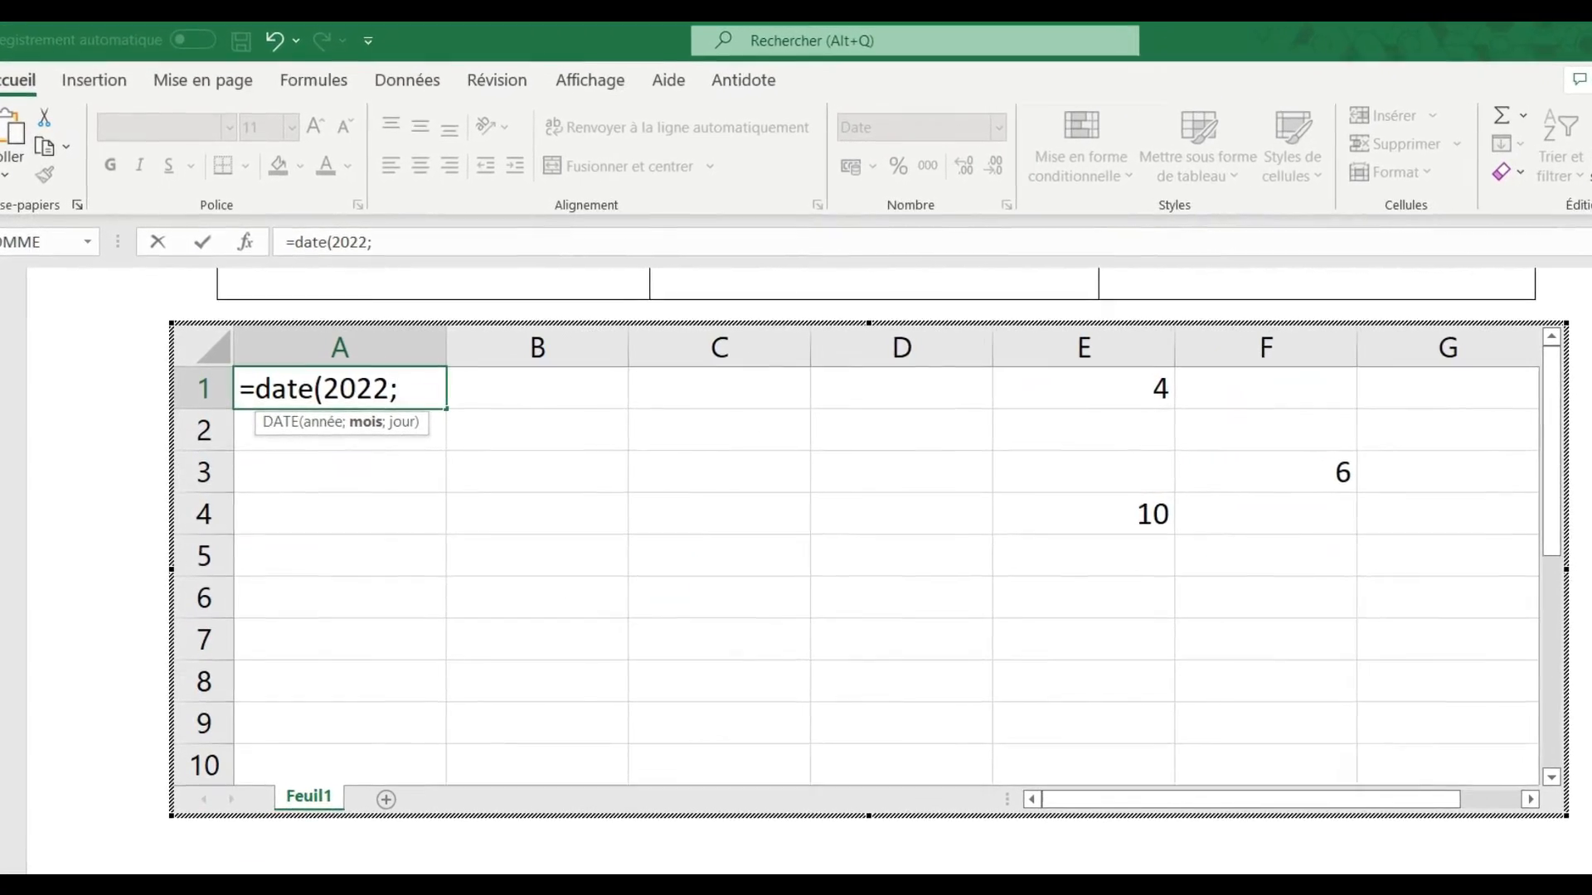
text(04;)
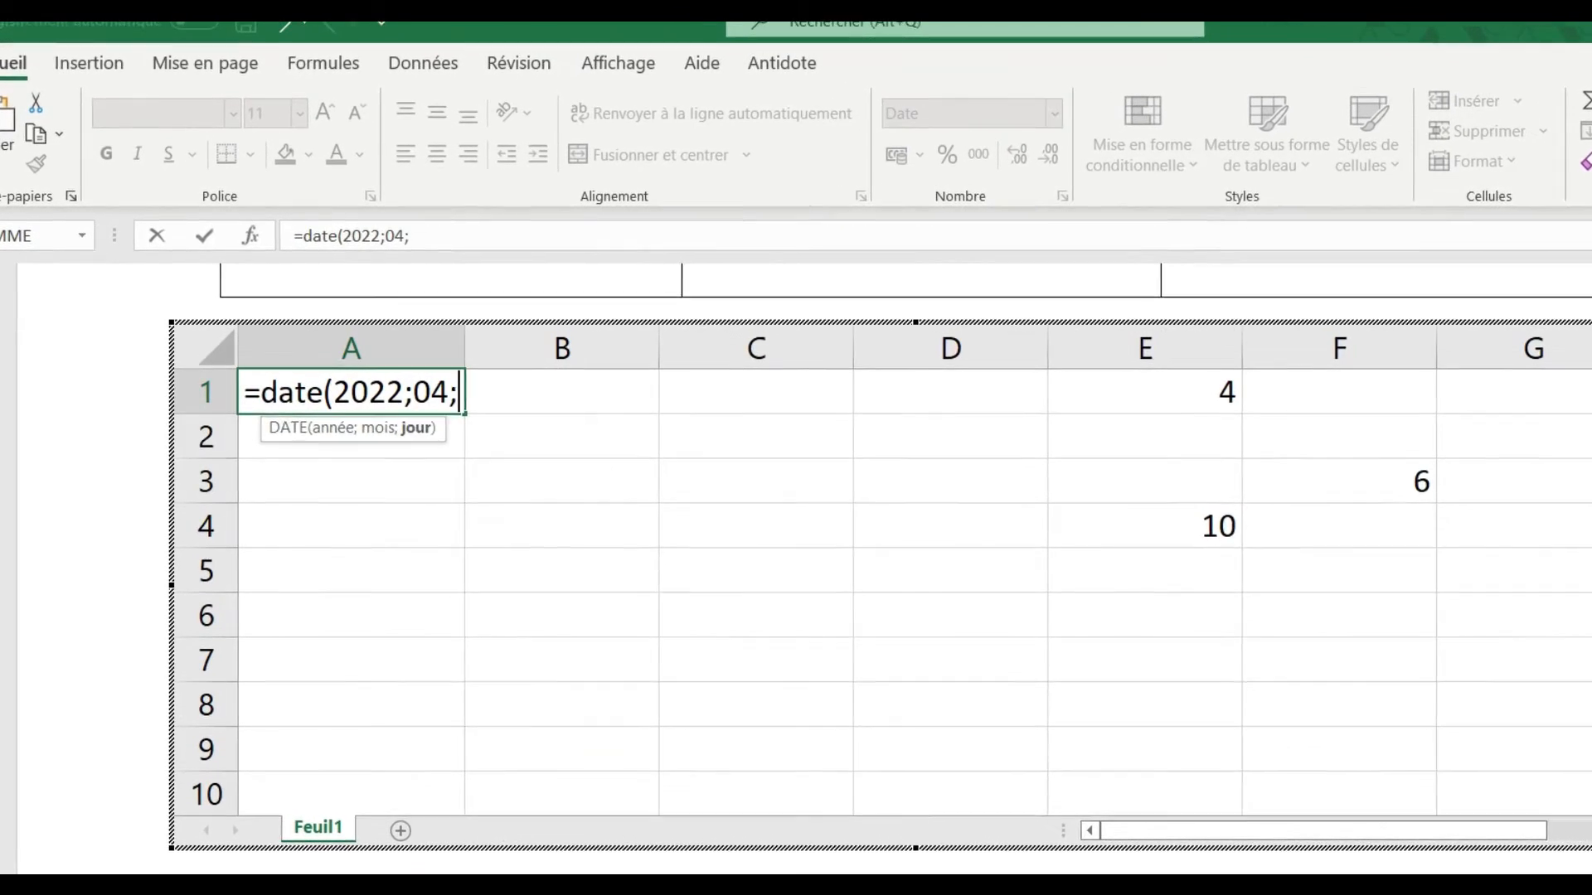
text(11))
key(Return)
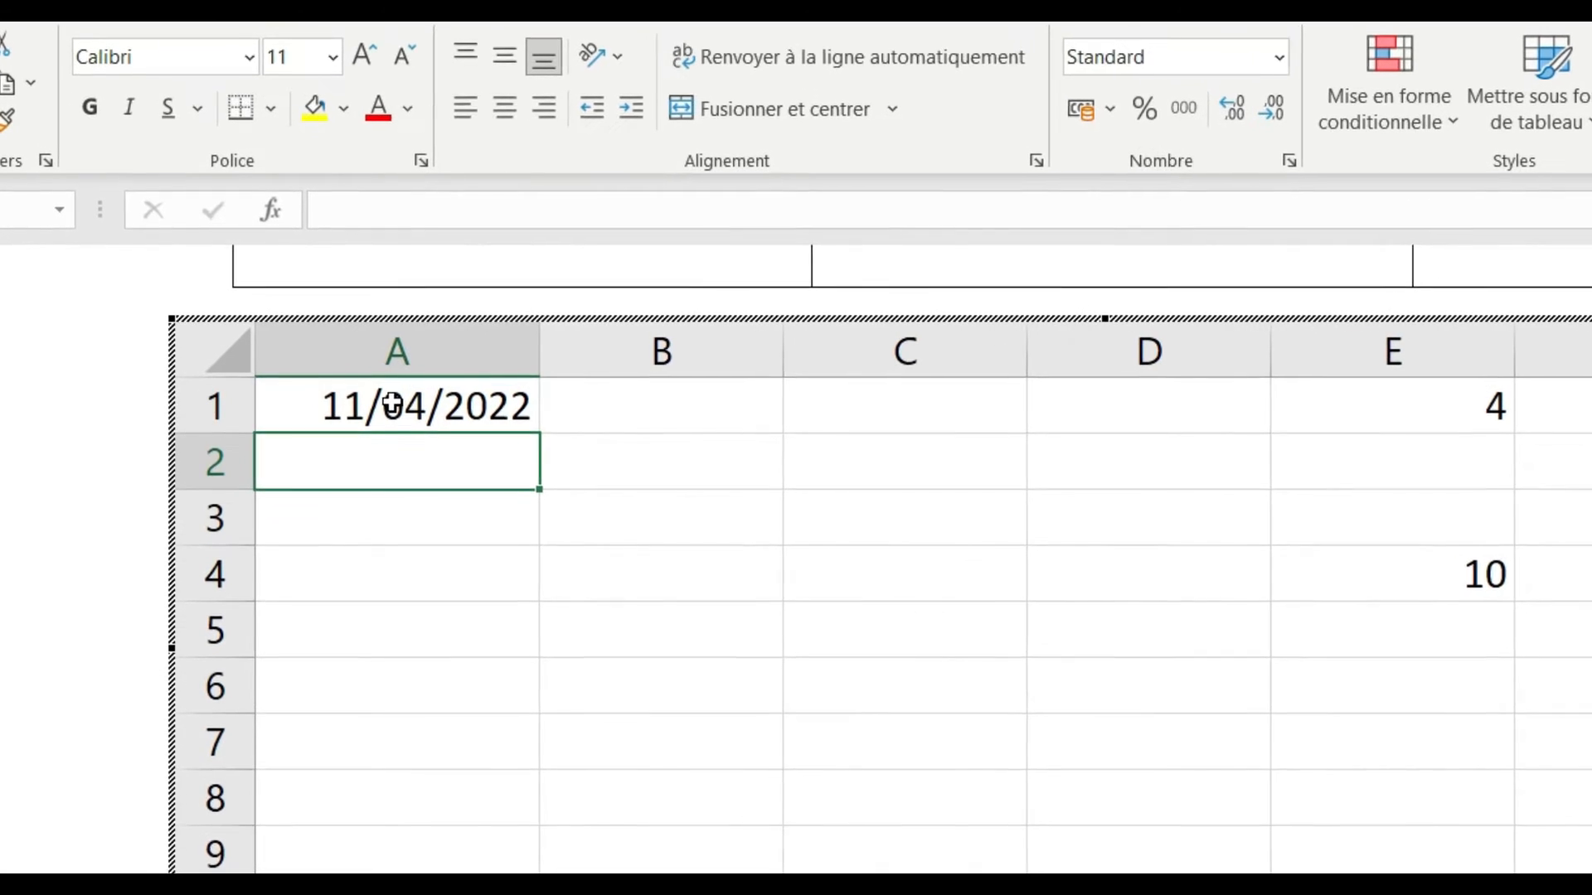
- Fill the date formula from cell A1 down through cell A6
click(406, 407)
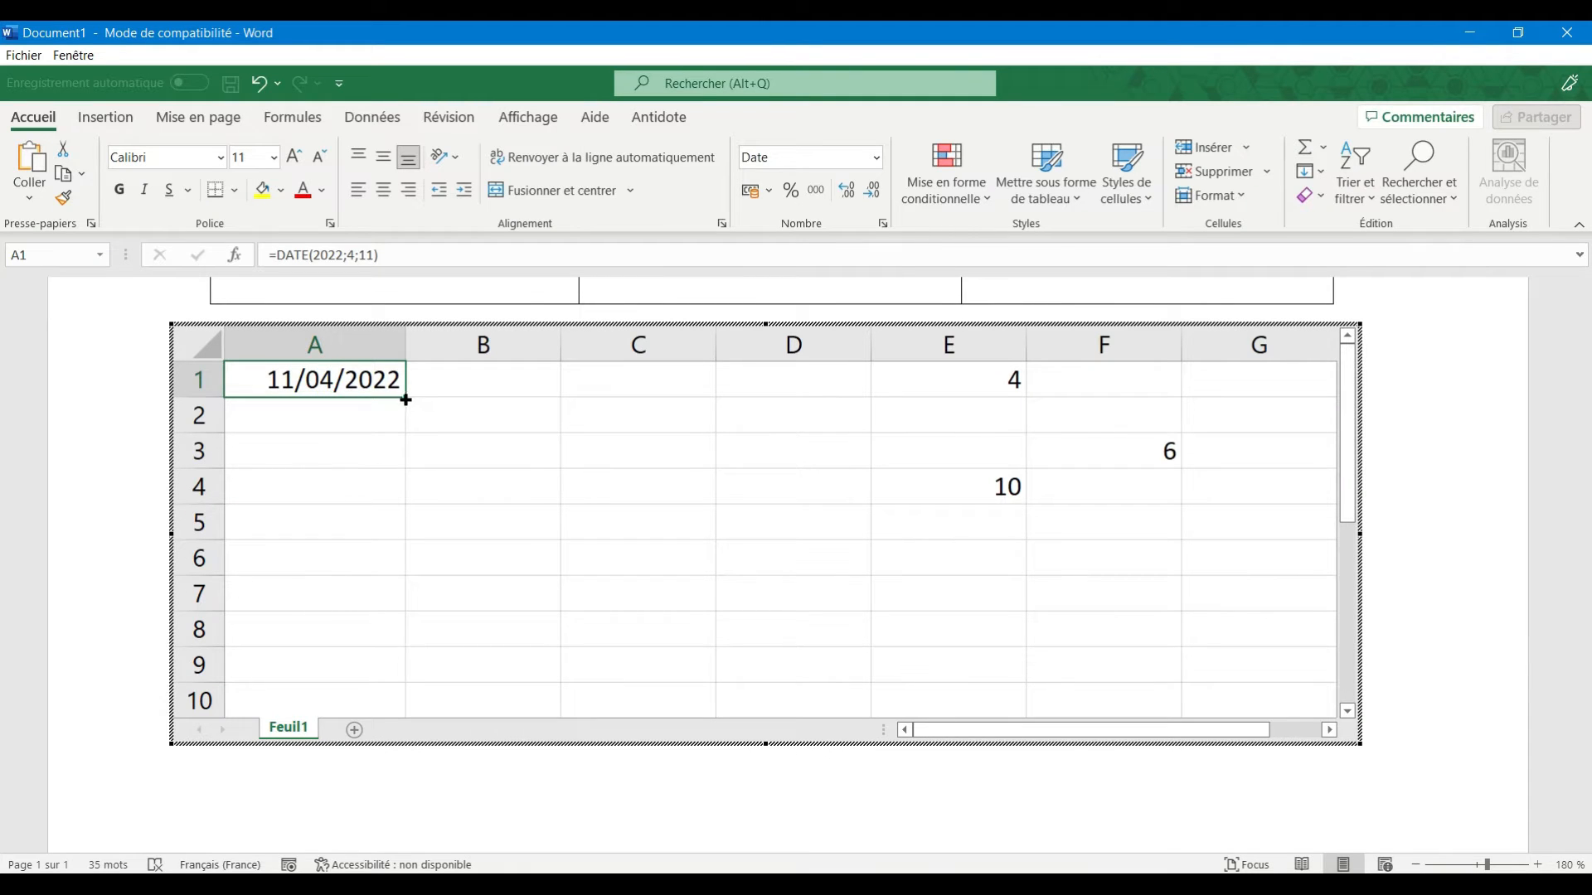
drag(405, 398, 407, 566)
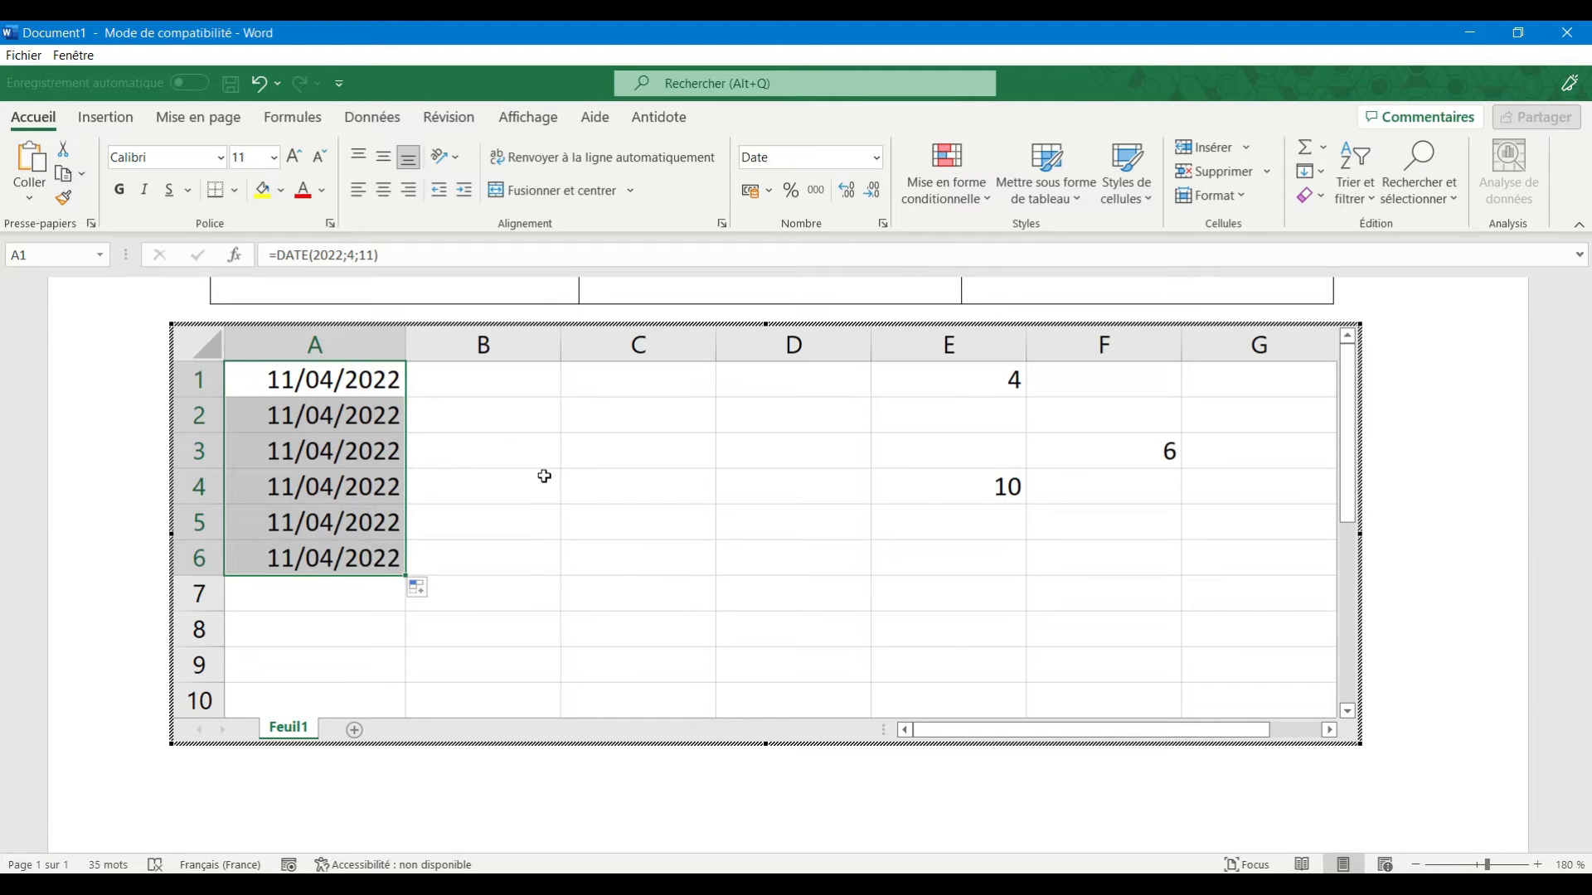
click(592, 456)
- Fill the sum formula from cell E4 down through cell E7
click(963, 489)
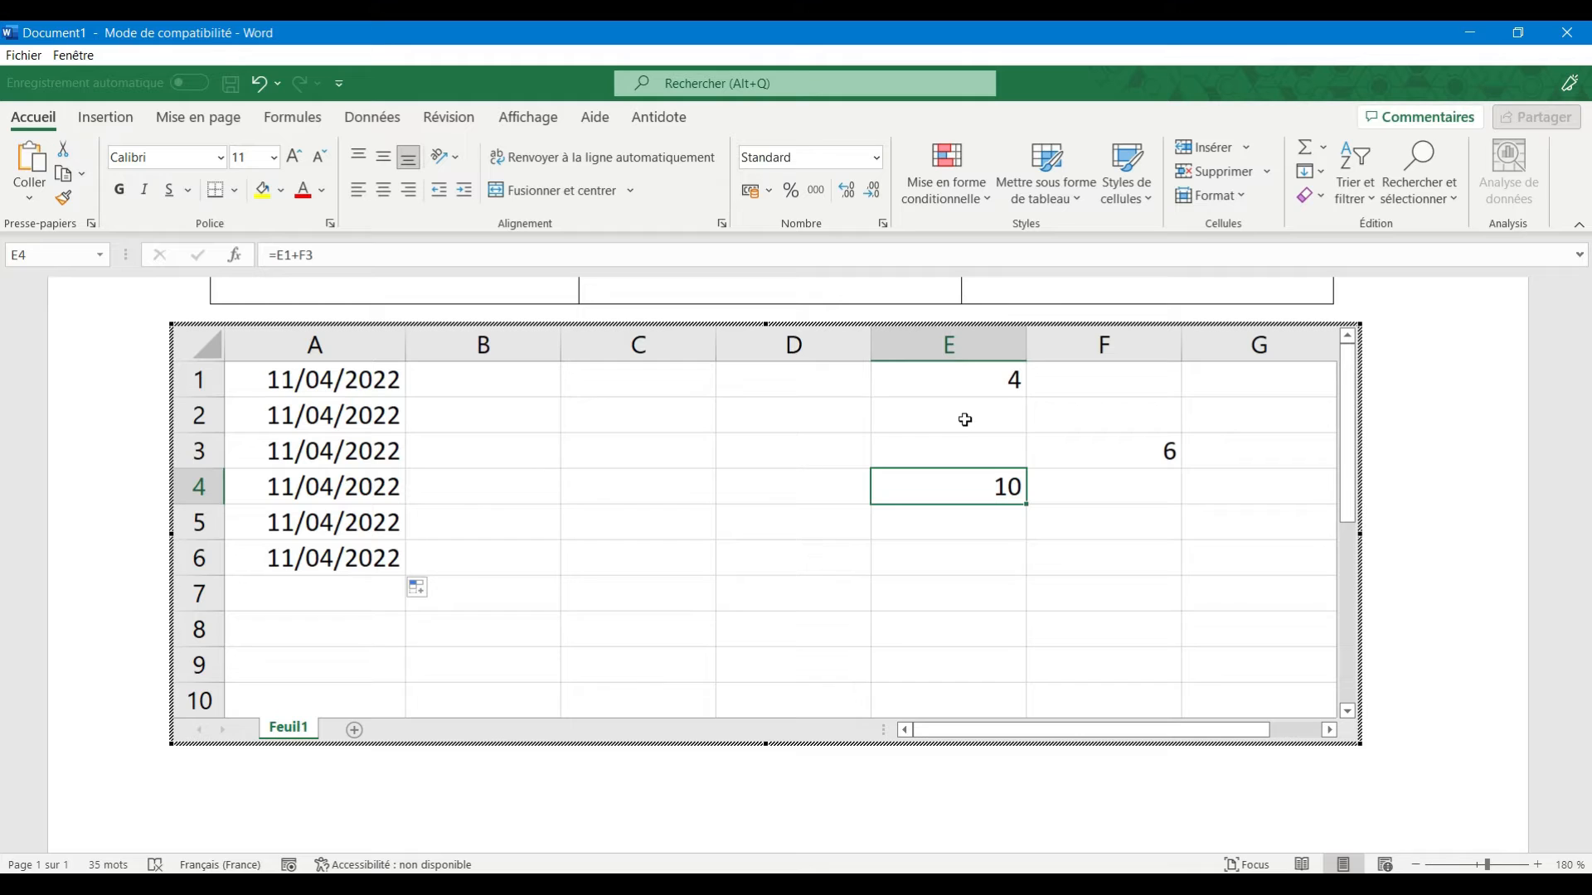
click(798, 446)
click(942, 488)
drag(1026, 504, 1027, 598)
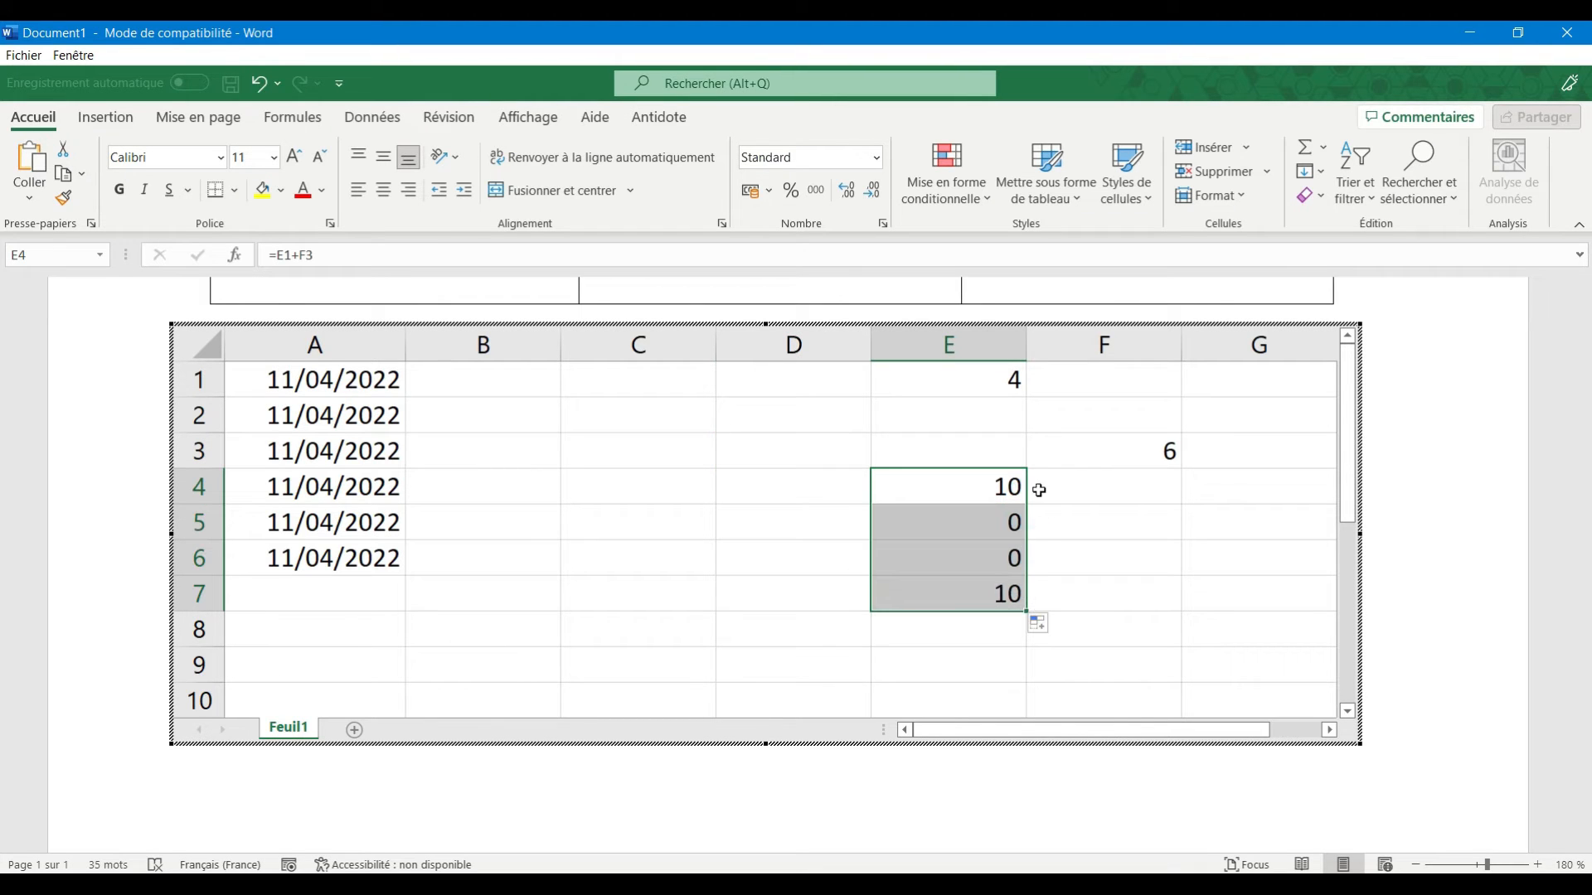
- Enter the values 4, 1, 2, 3 and 5 in cells C3 through C7
click(639, 452)
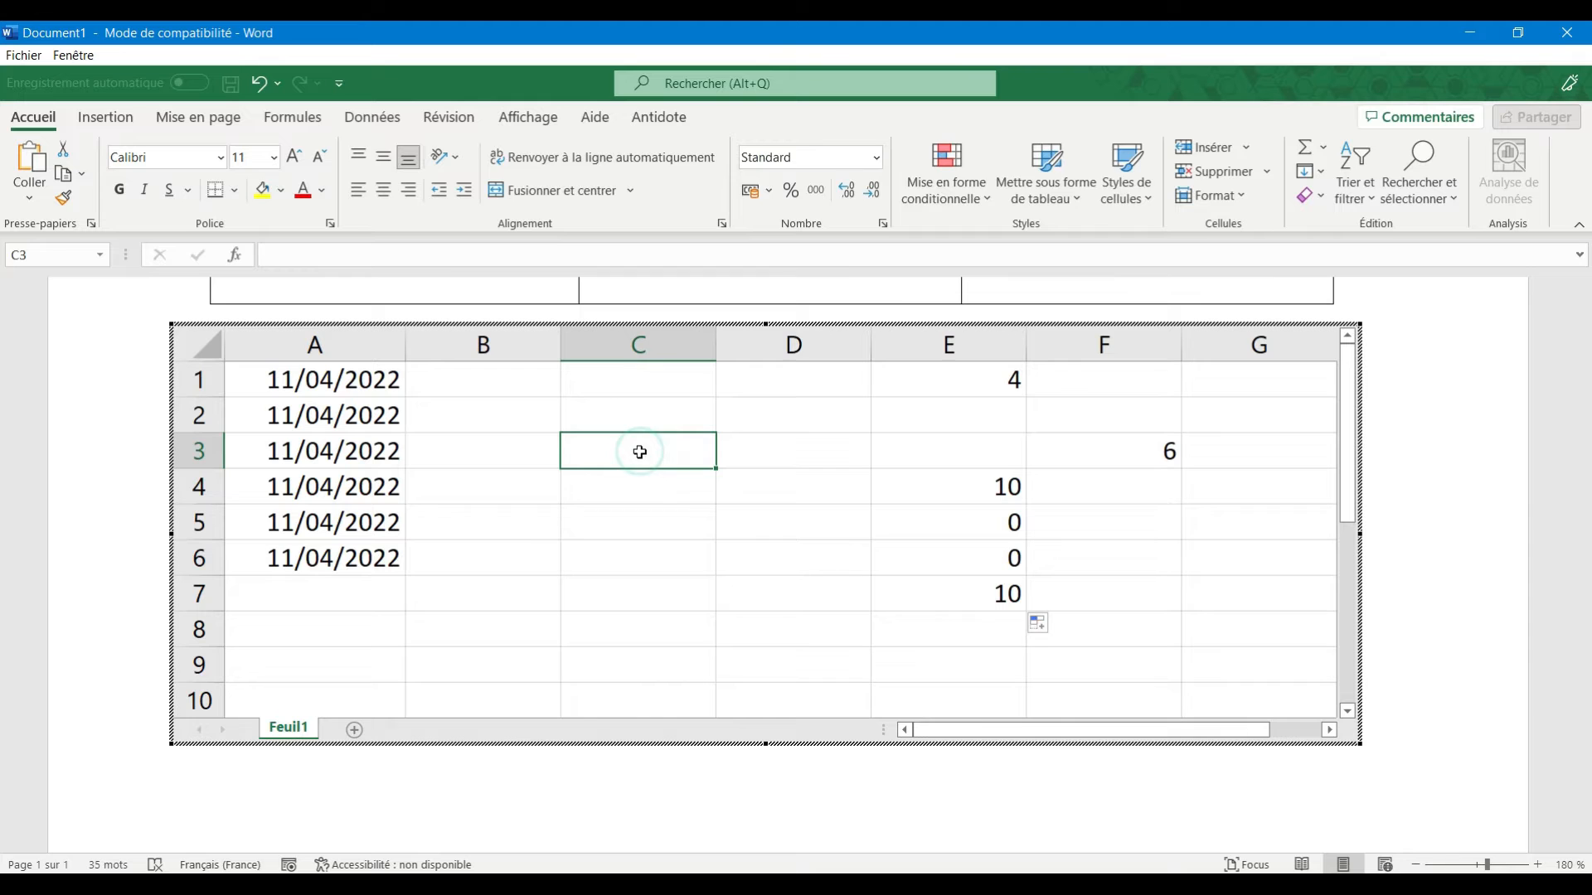
text(4)
click(610, 492)
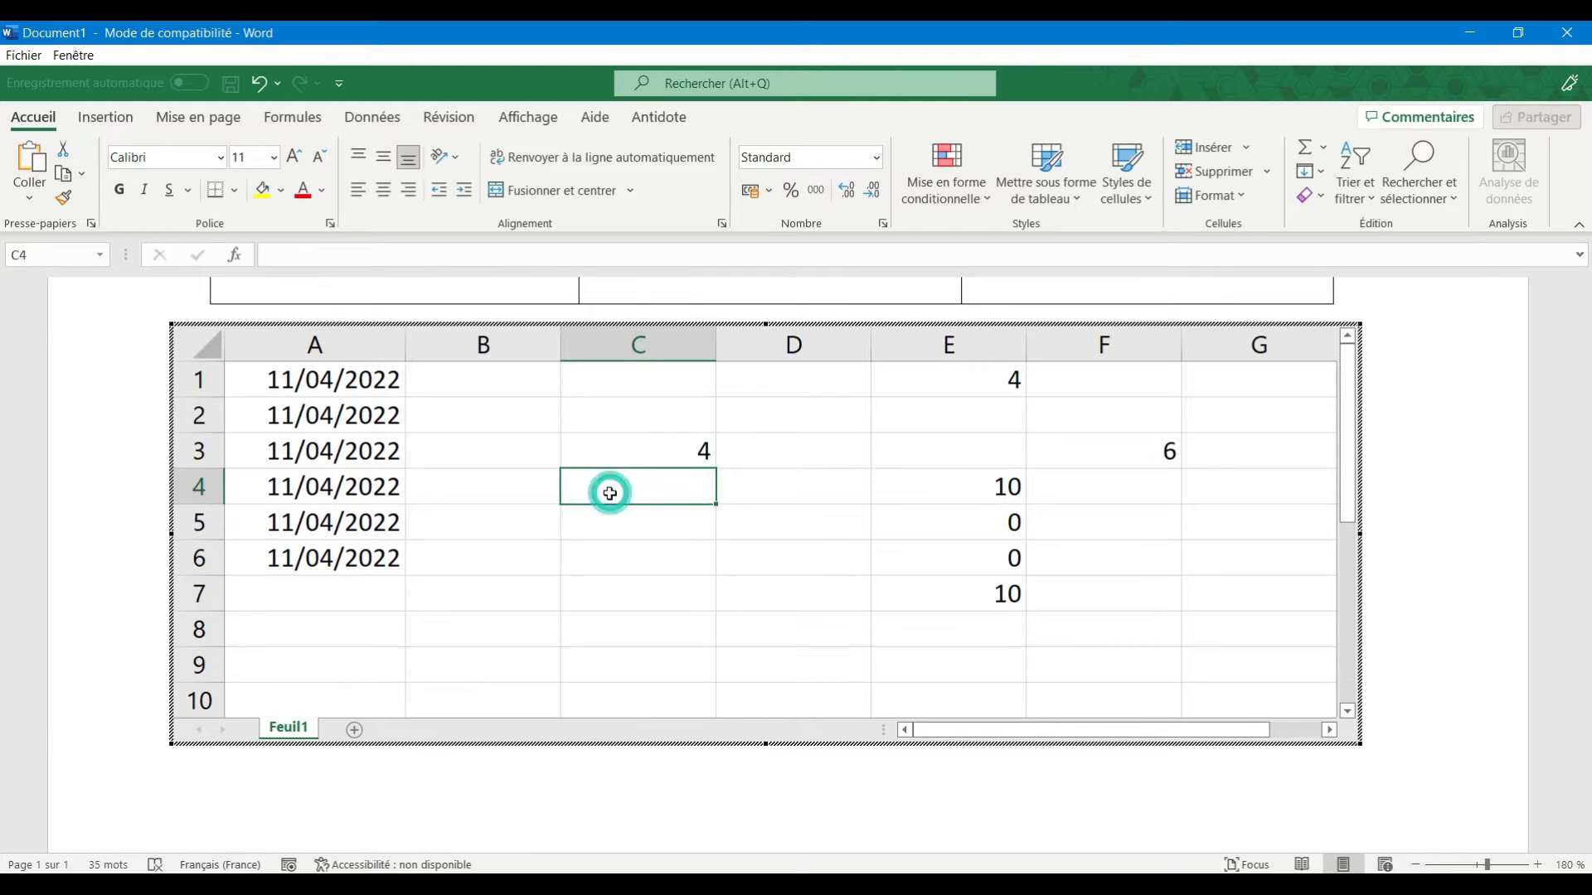
text(1)
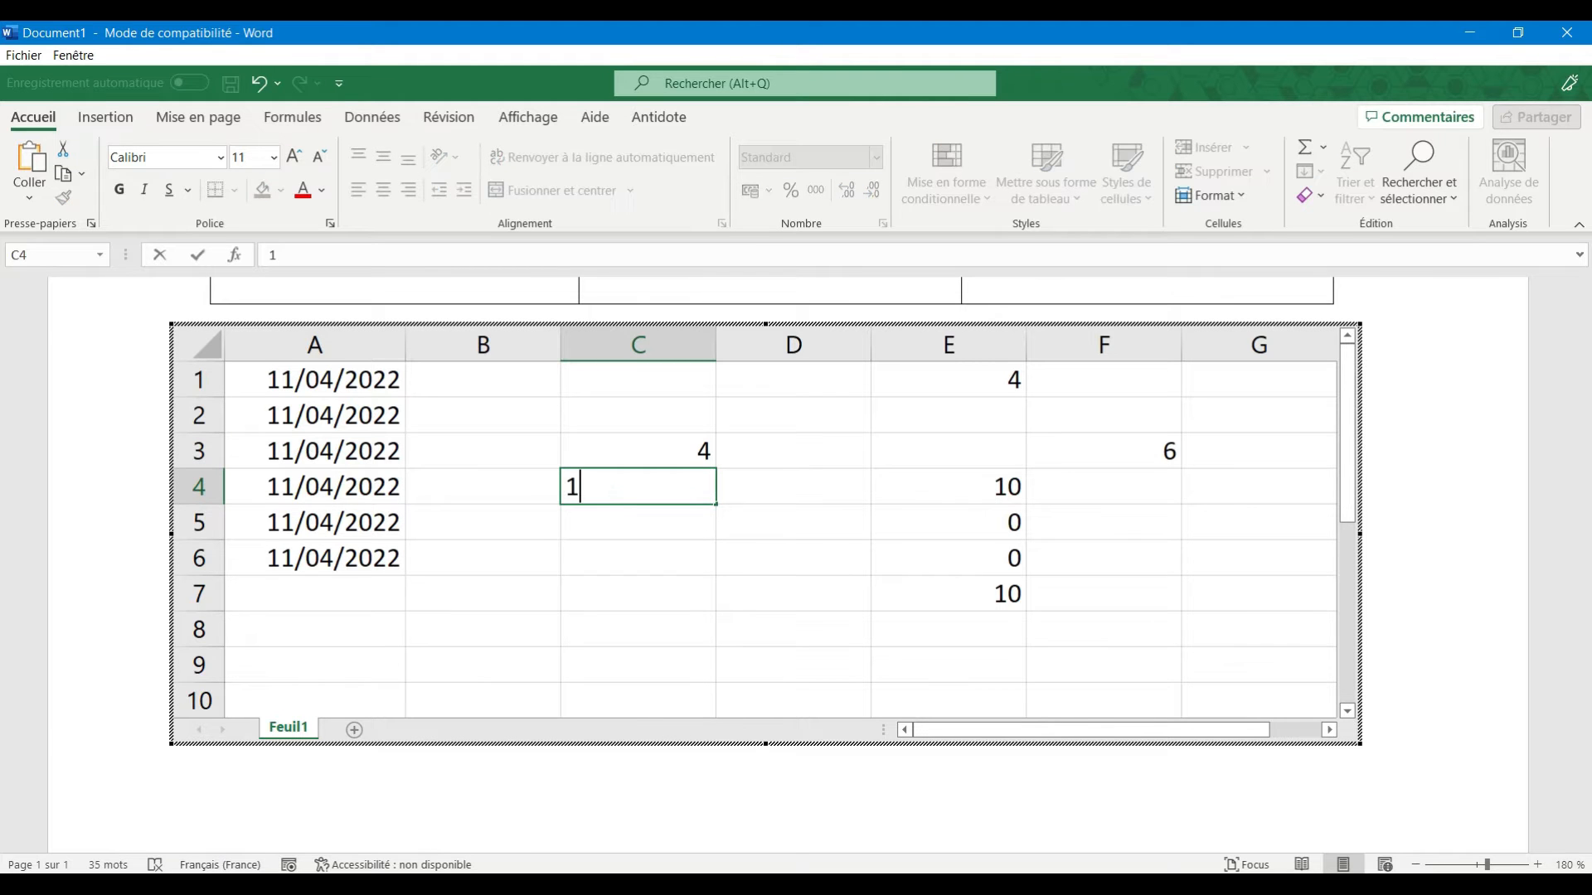
click(622, 516)
text(2)
click(634, 559)
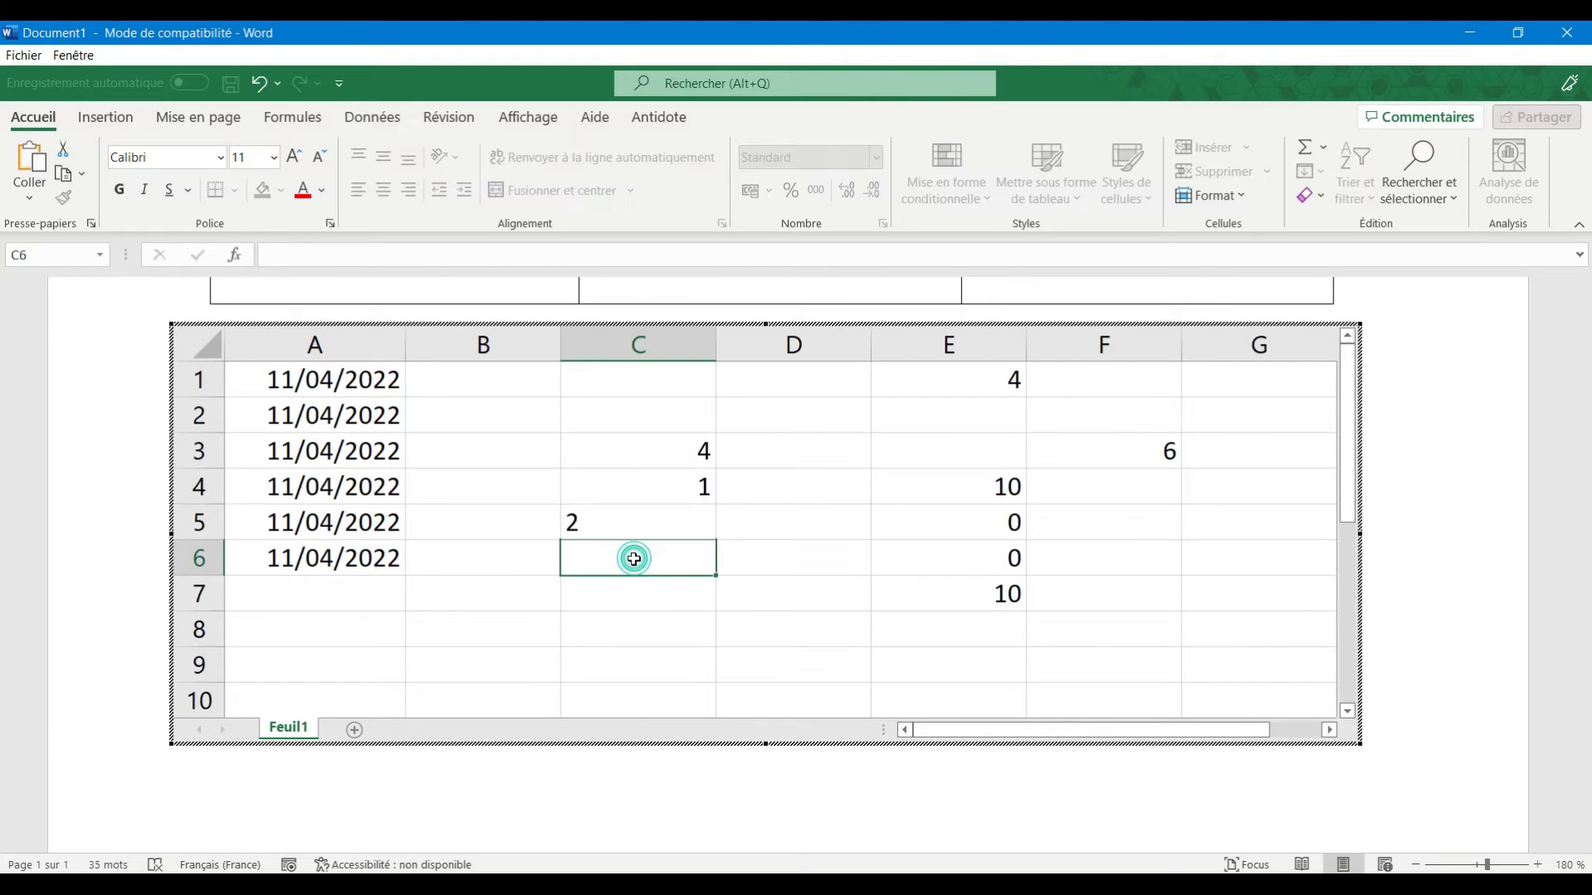
text(3)
click(644, 597)
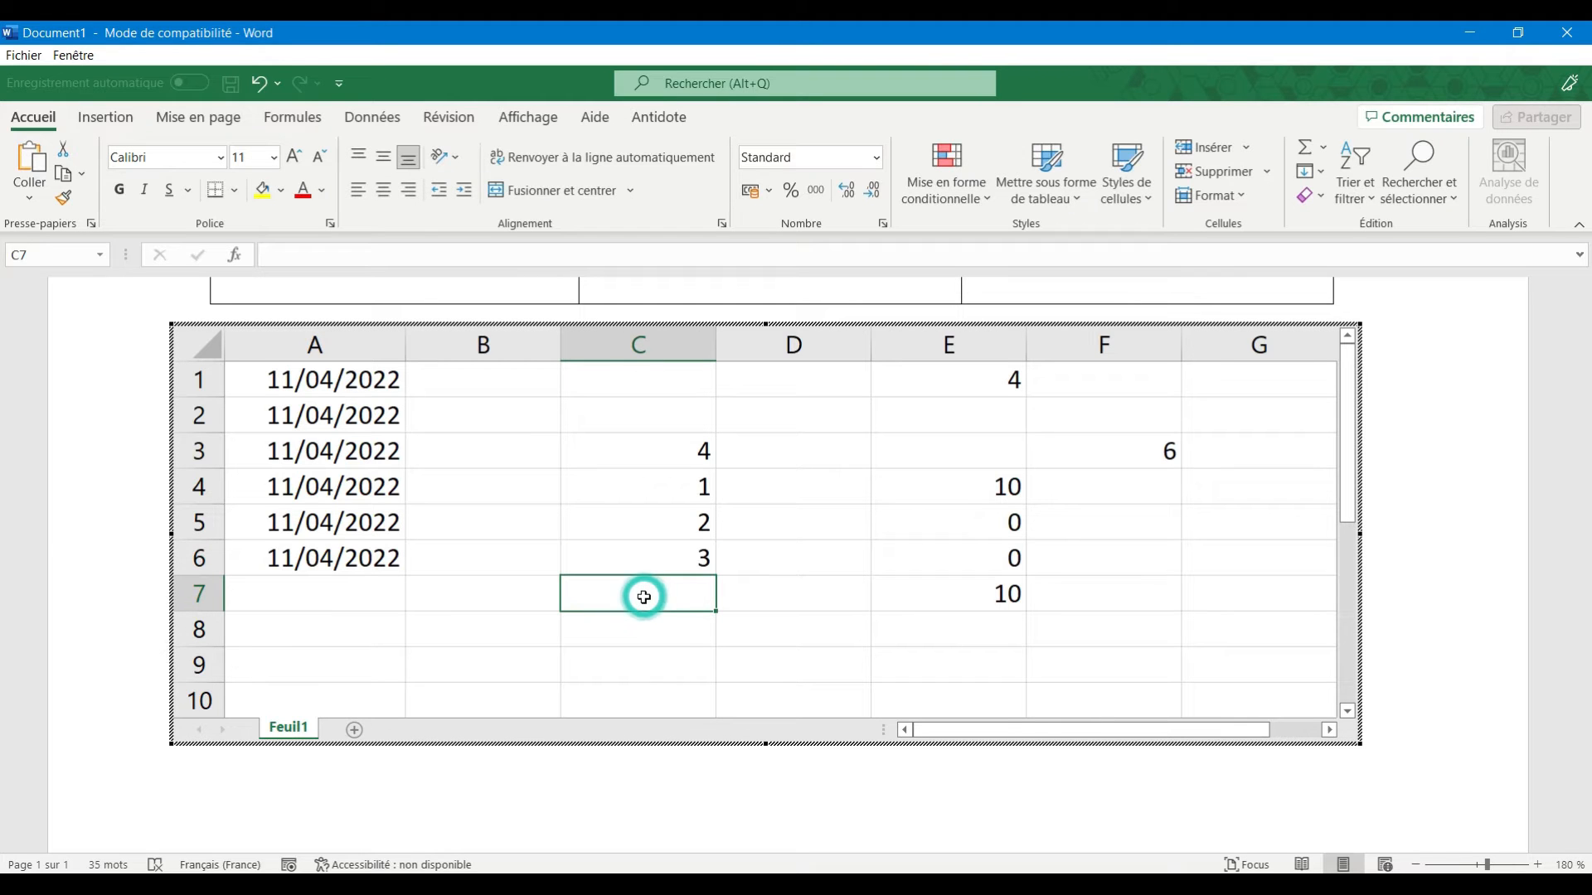
text(5)
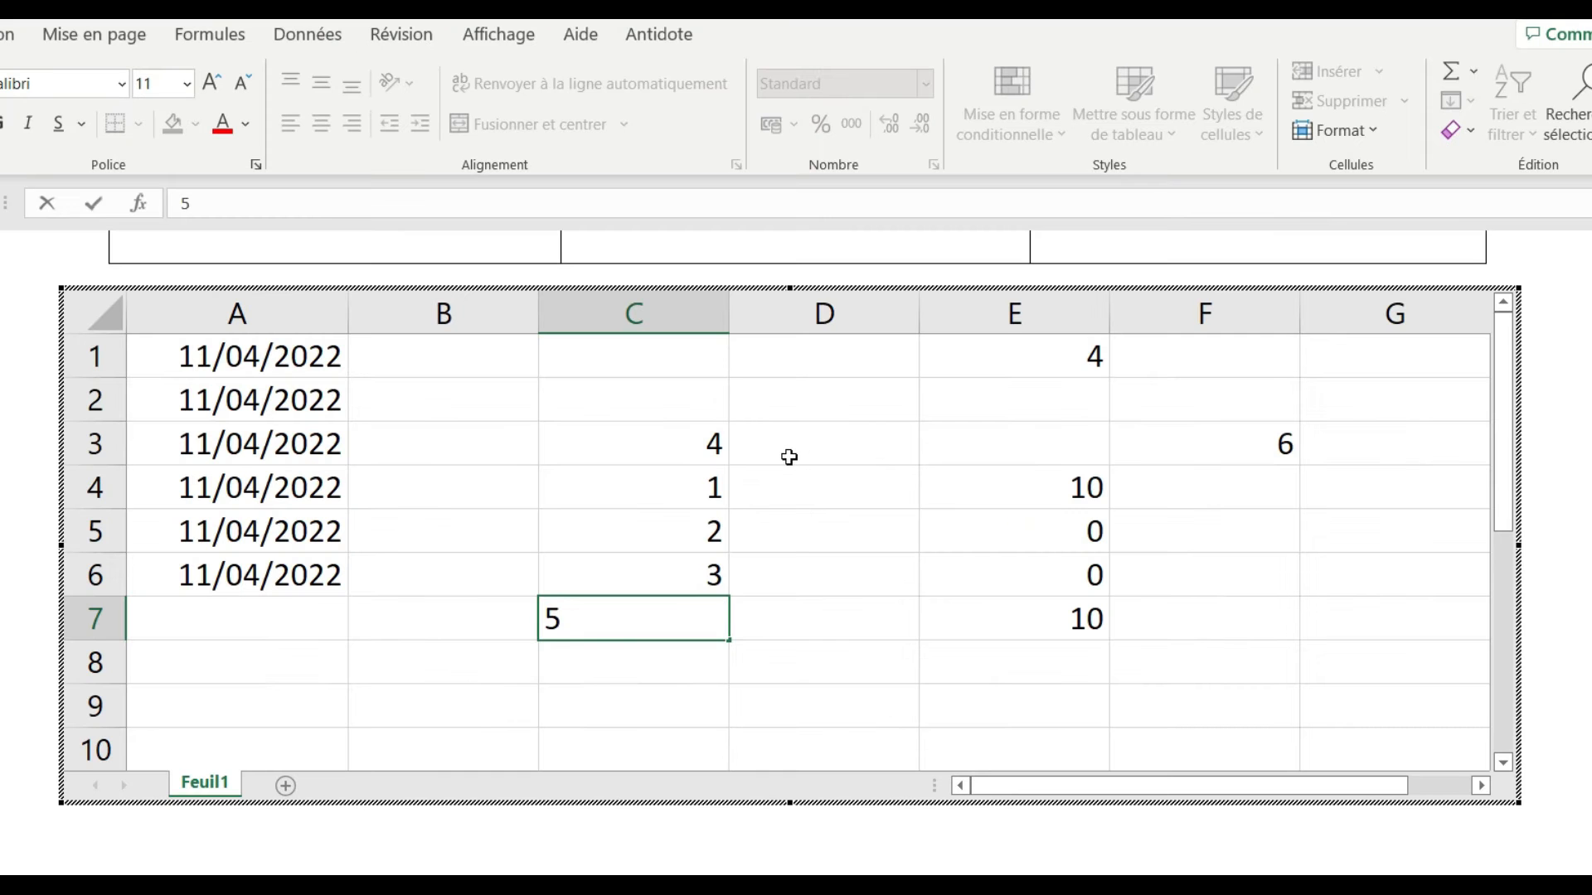
- Add cells C3 and F3 with the formula =C3+F3 in cell D3 and reselect that cell
click(764, 462)
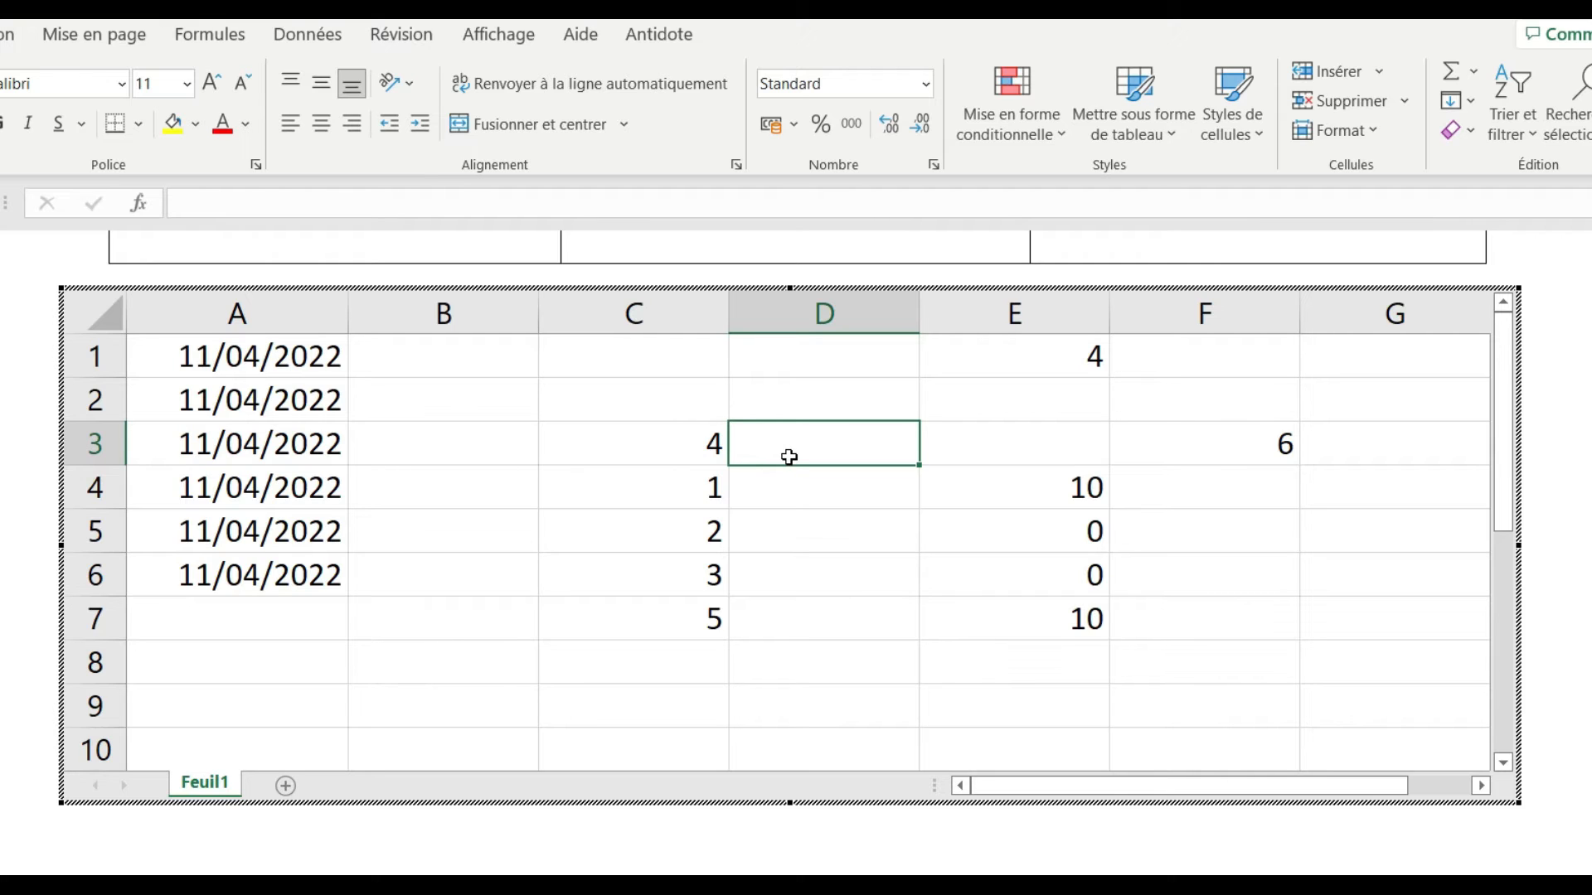
text(=)
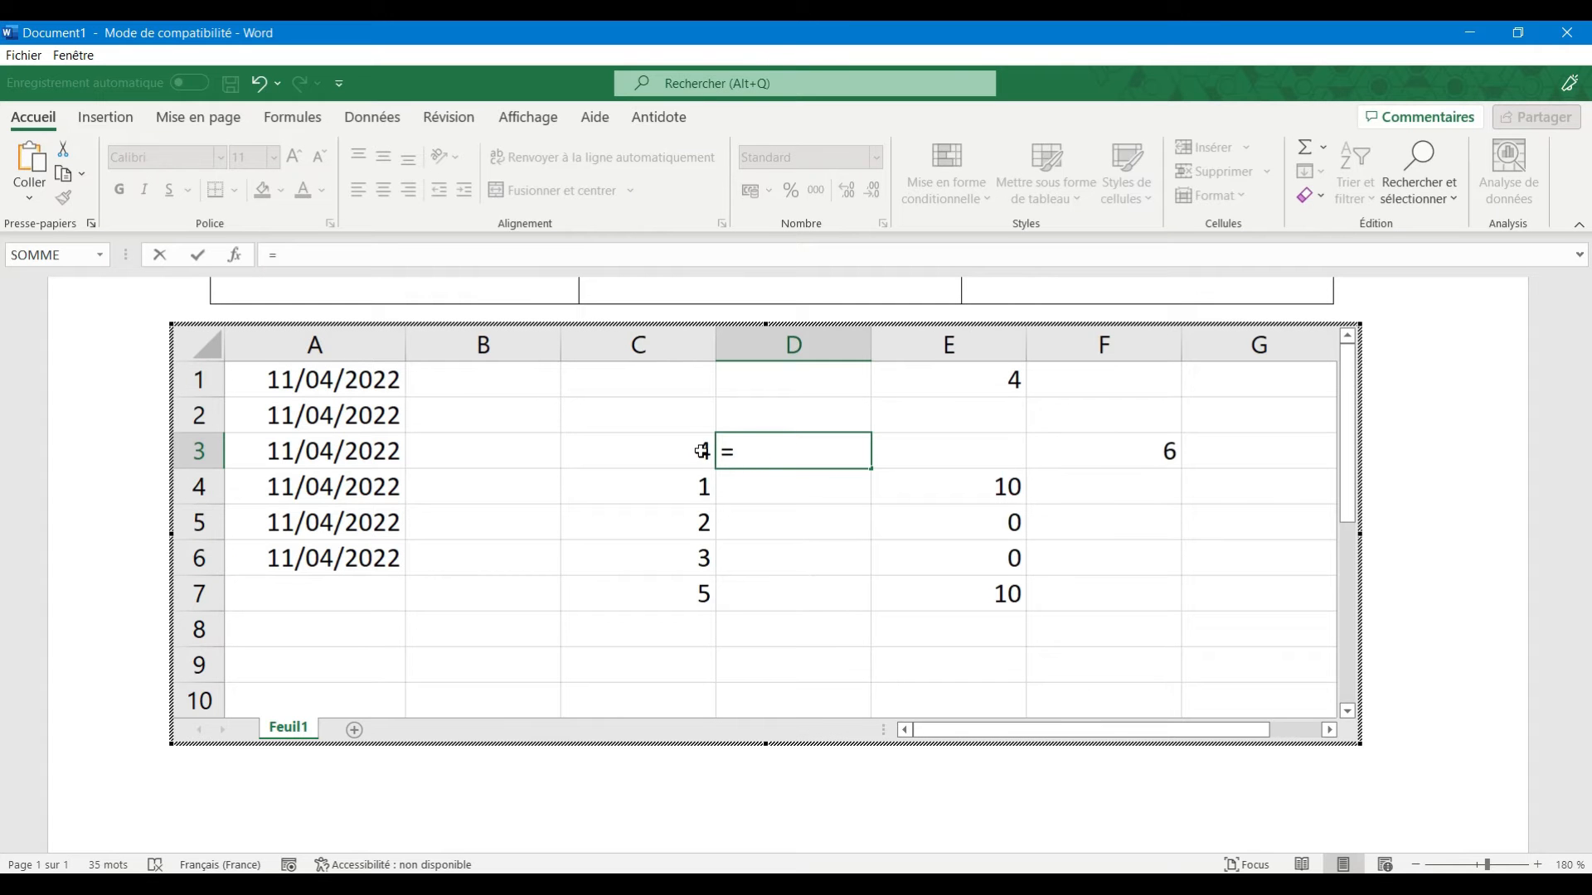
click(701, 450)
text(+)
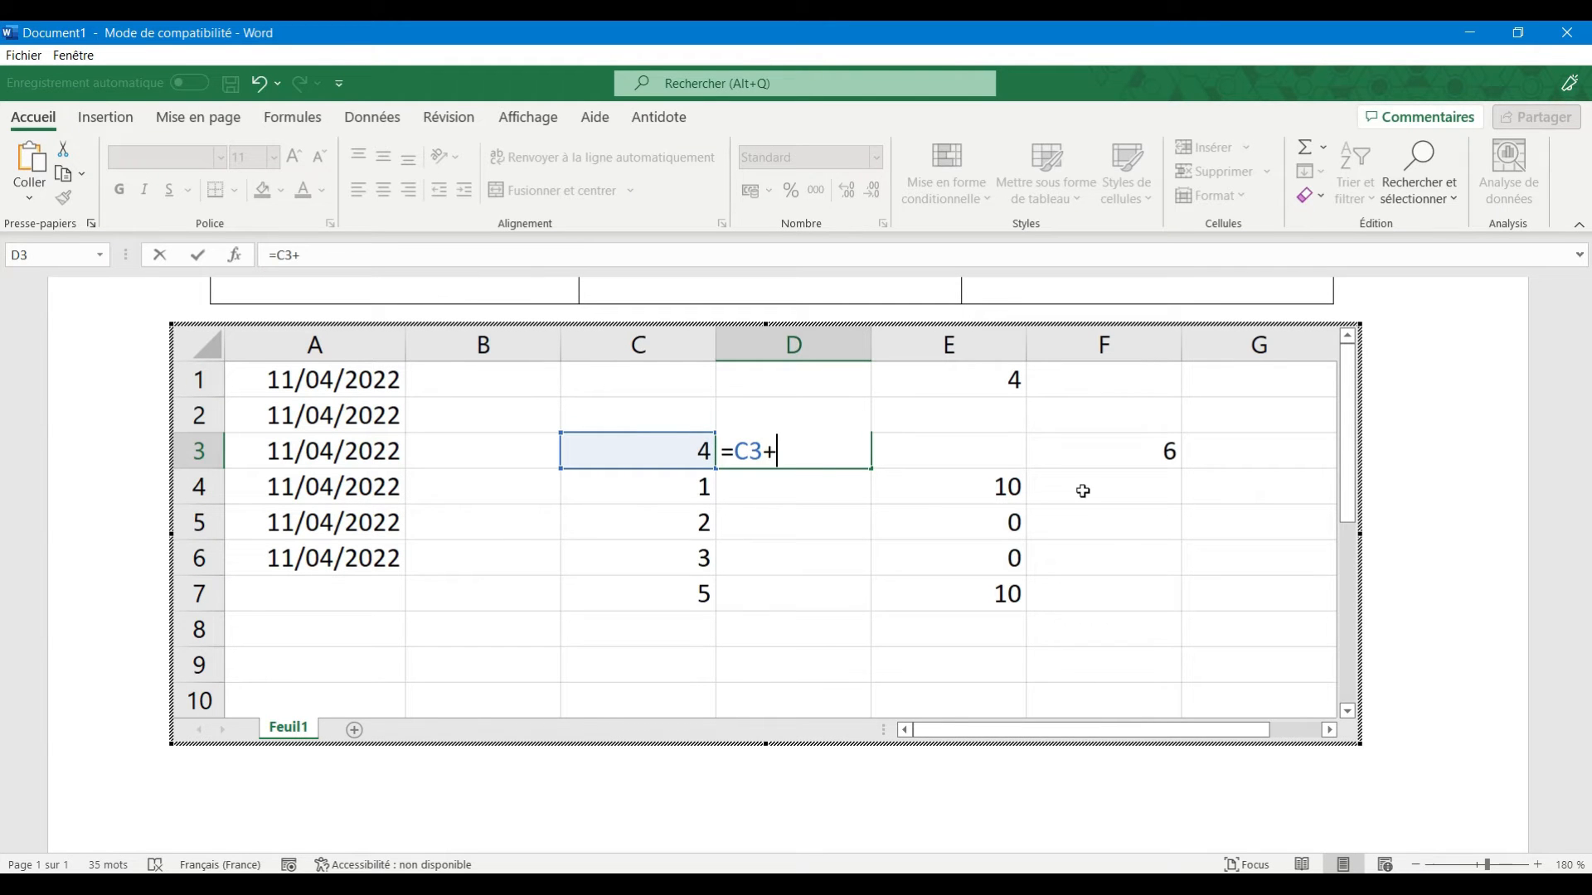
click(1170, 450)
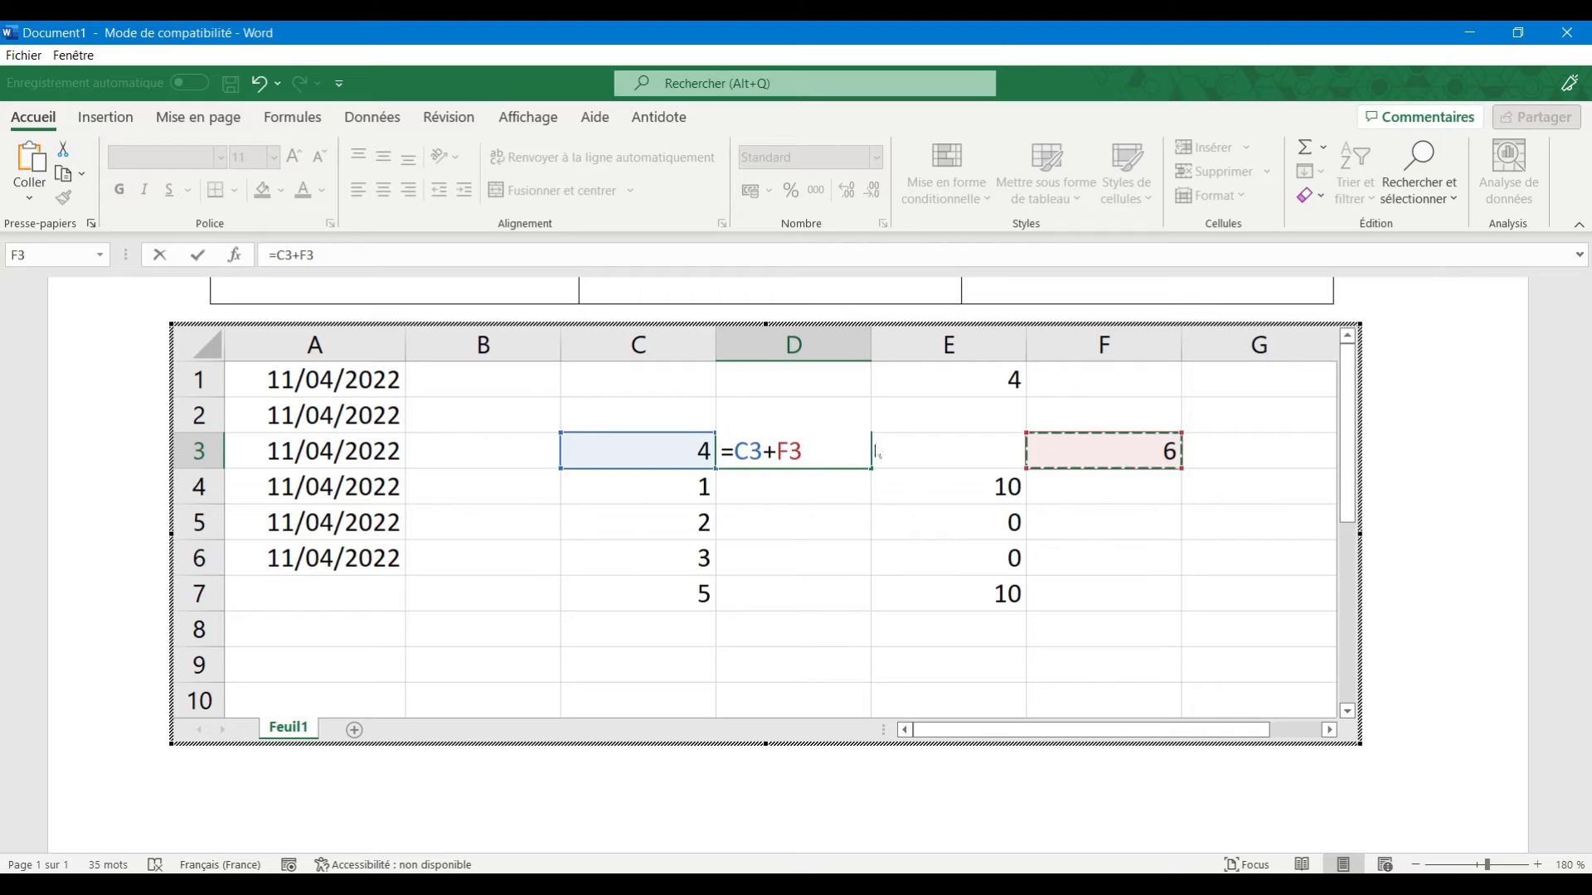
key(Return)
click(796, 443)
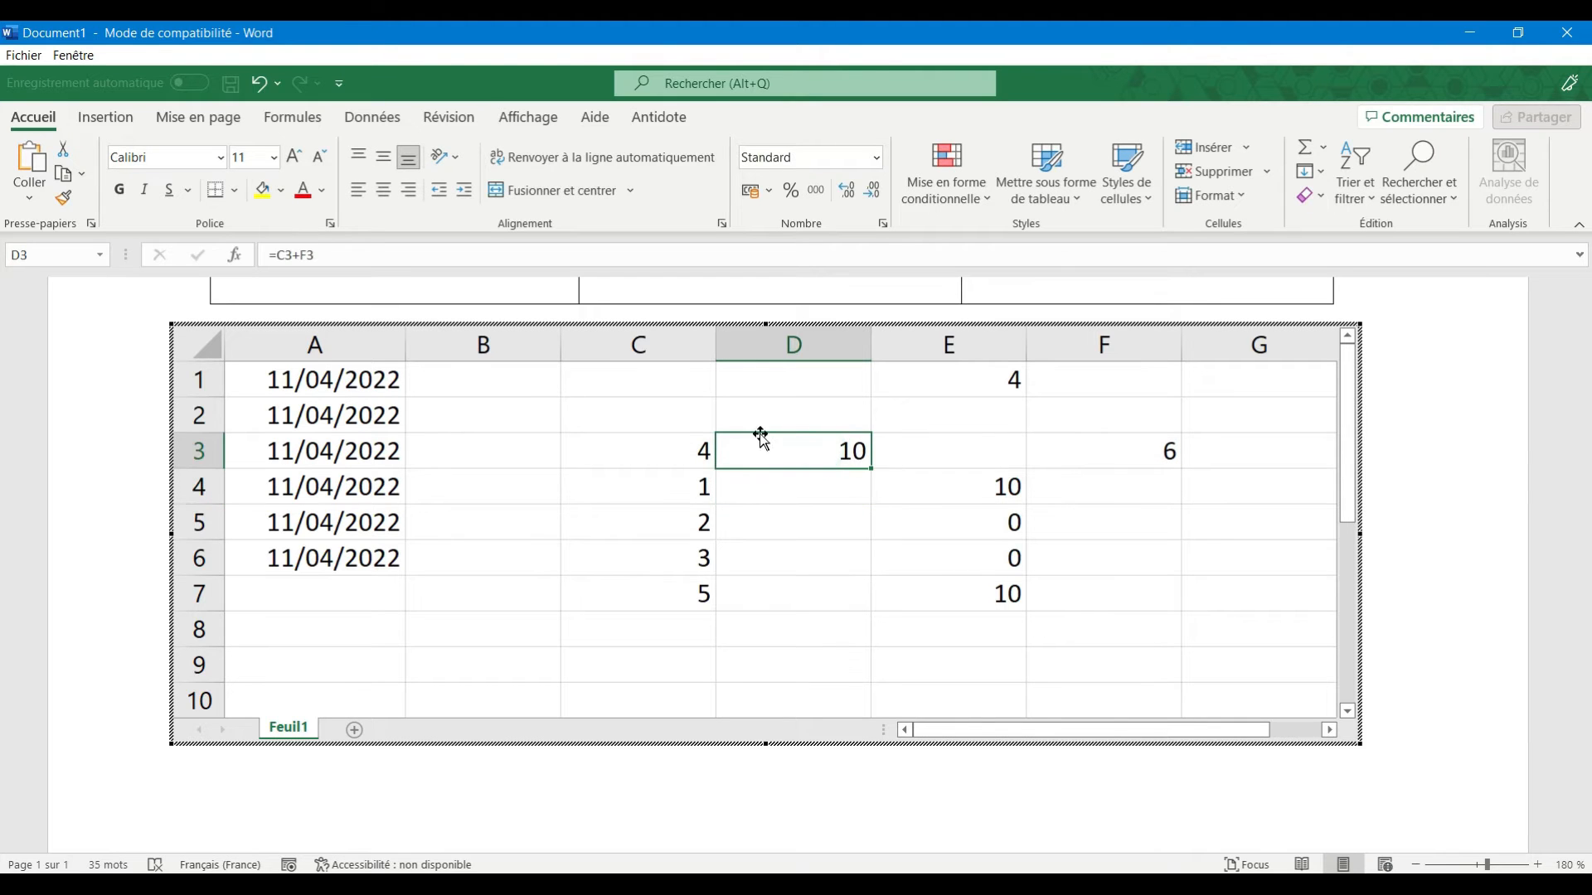
- Fill the addition formula from cell D3 down through D7 and check the copied formulas in D5 and D4
click(868, 471)
click(867, 463)
drag(869, 466, 875, 466)
click(857, 455)
drag(869, 467, 862, 600)
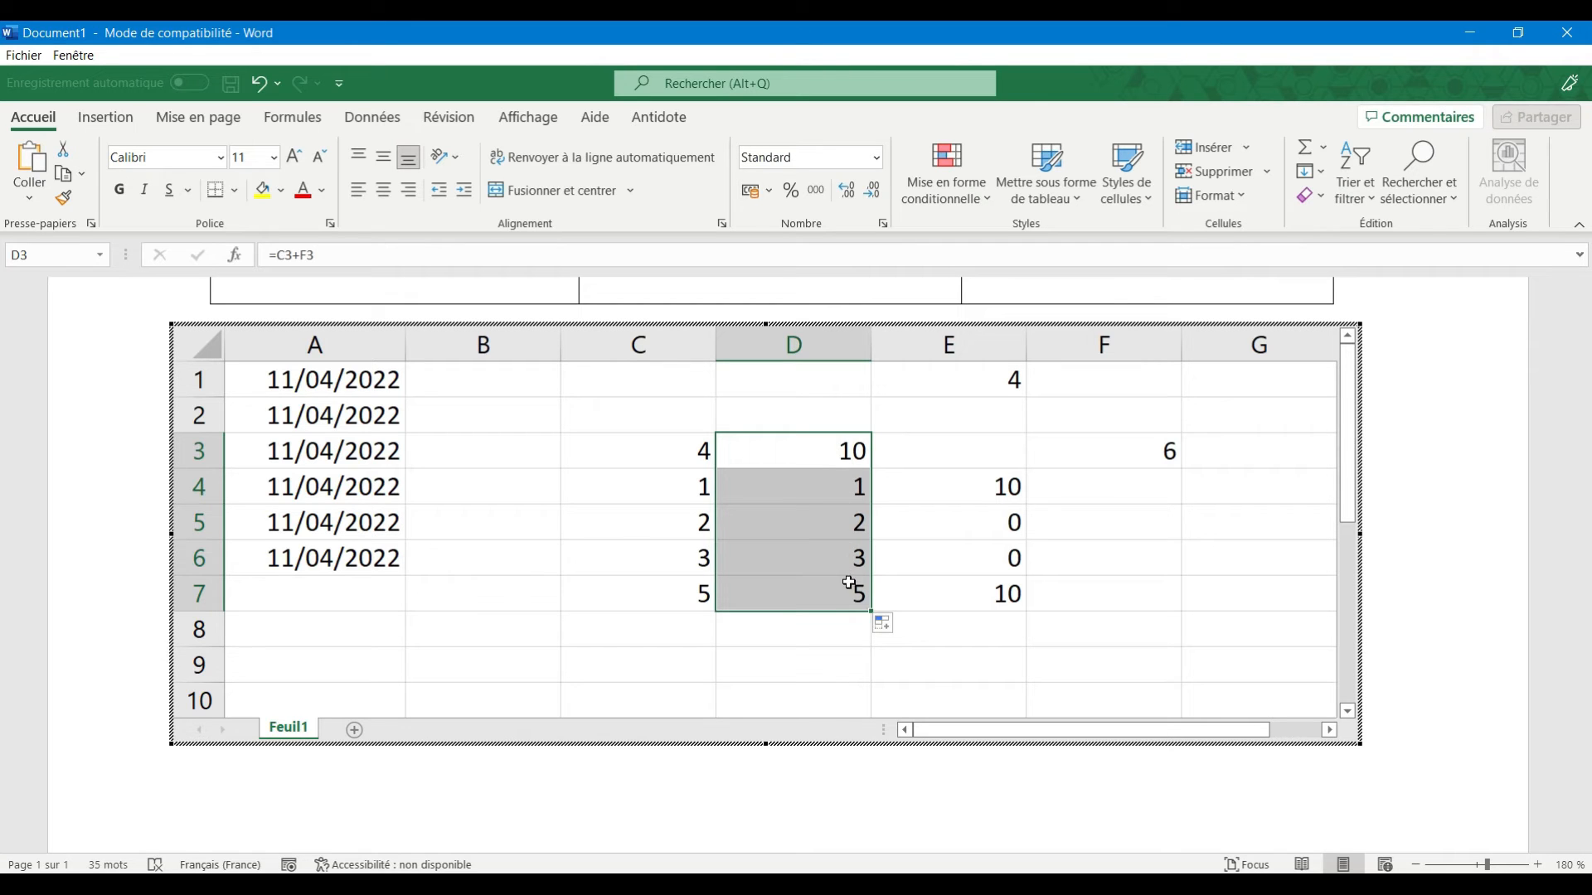
click(826, 511)
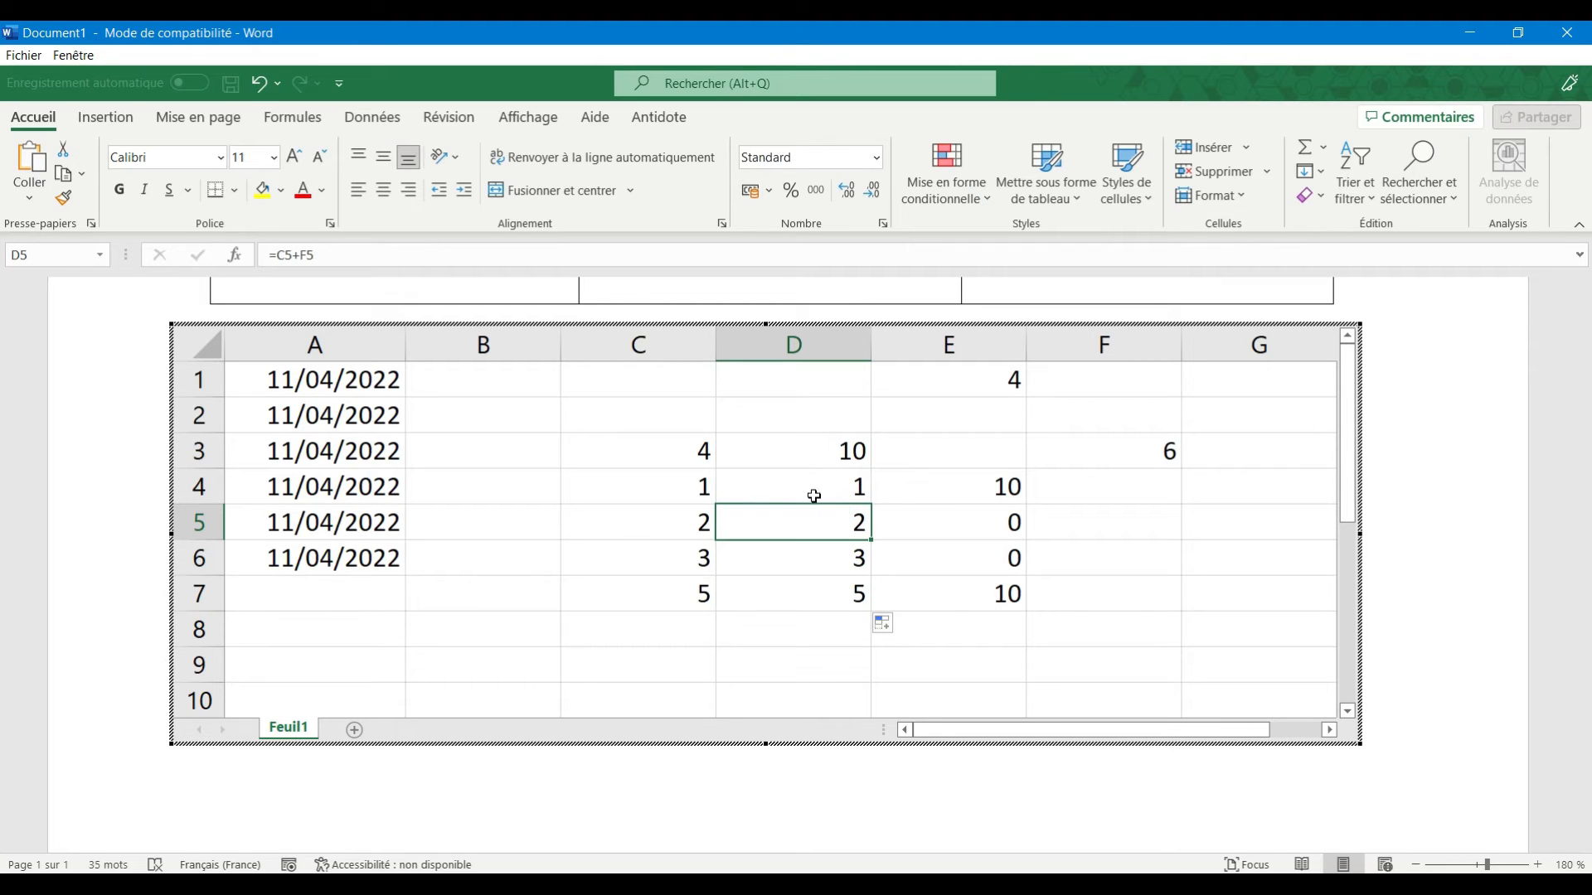
click(808, 488)
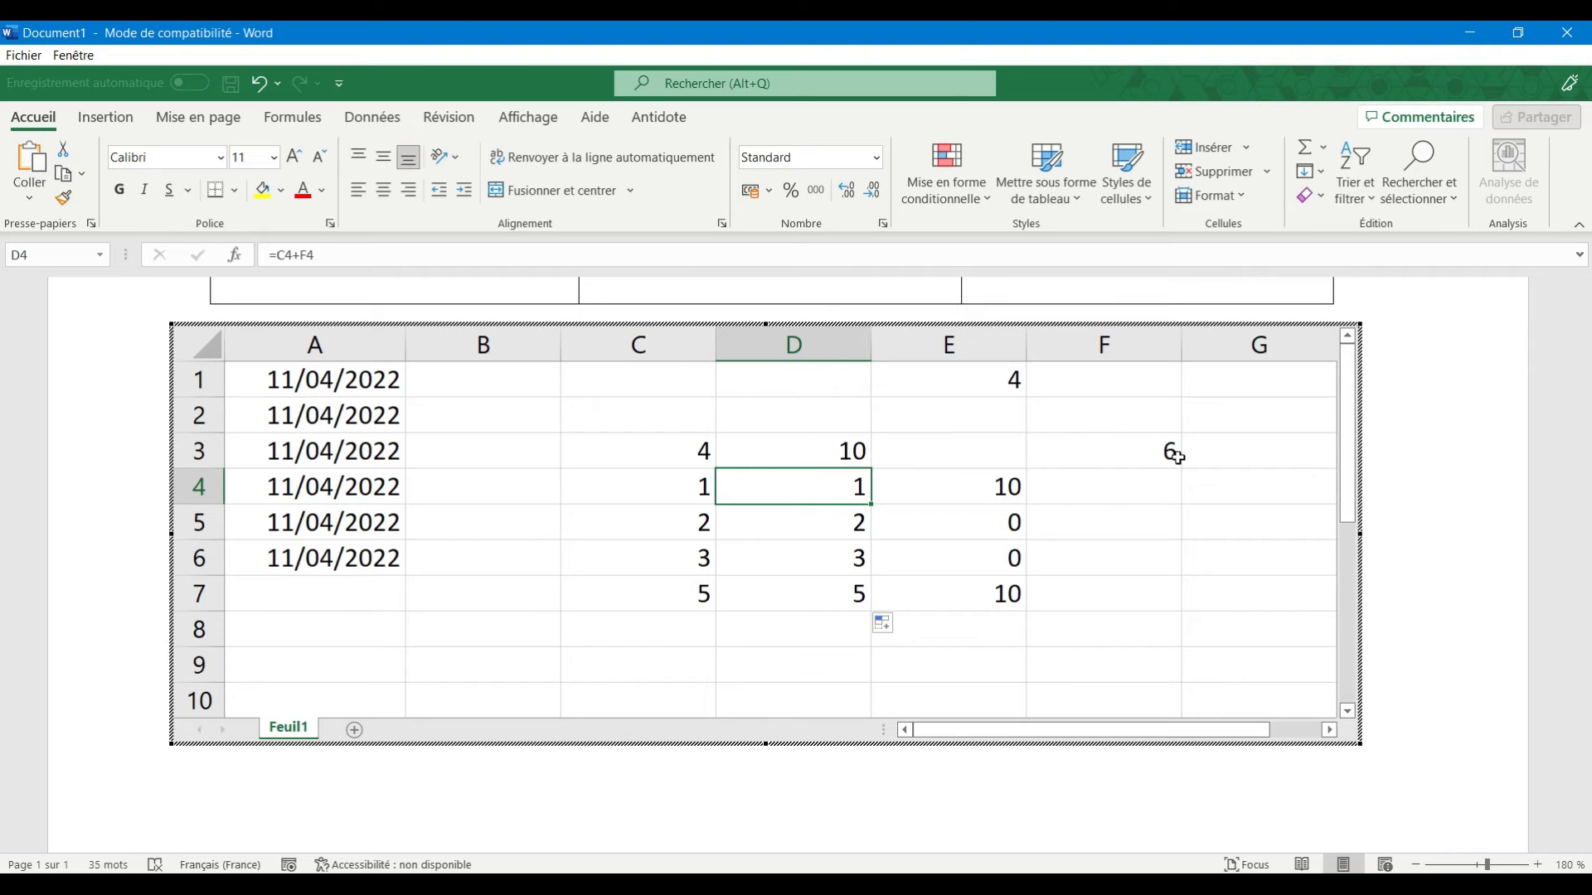
- Enter the values 1, 5, 2, 3 and 4 in cells B3 through B7
click(483, 451)
text(1)
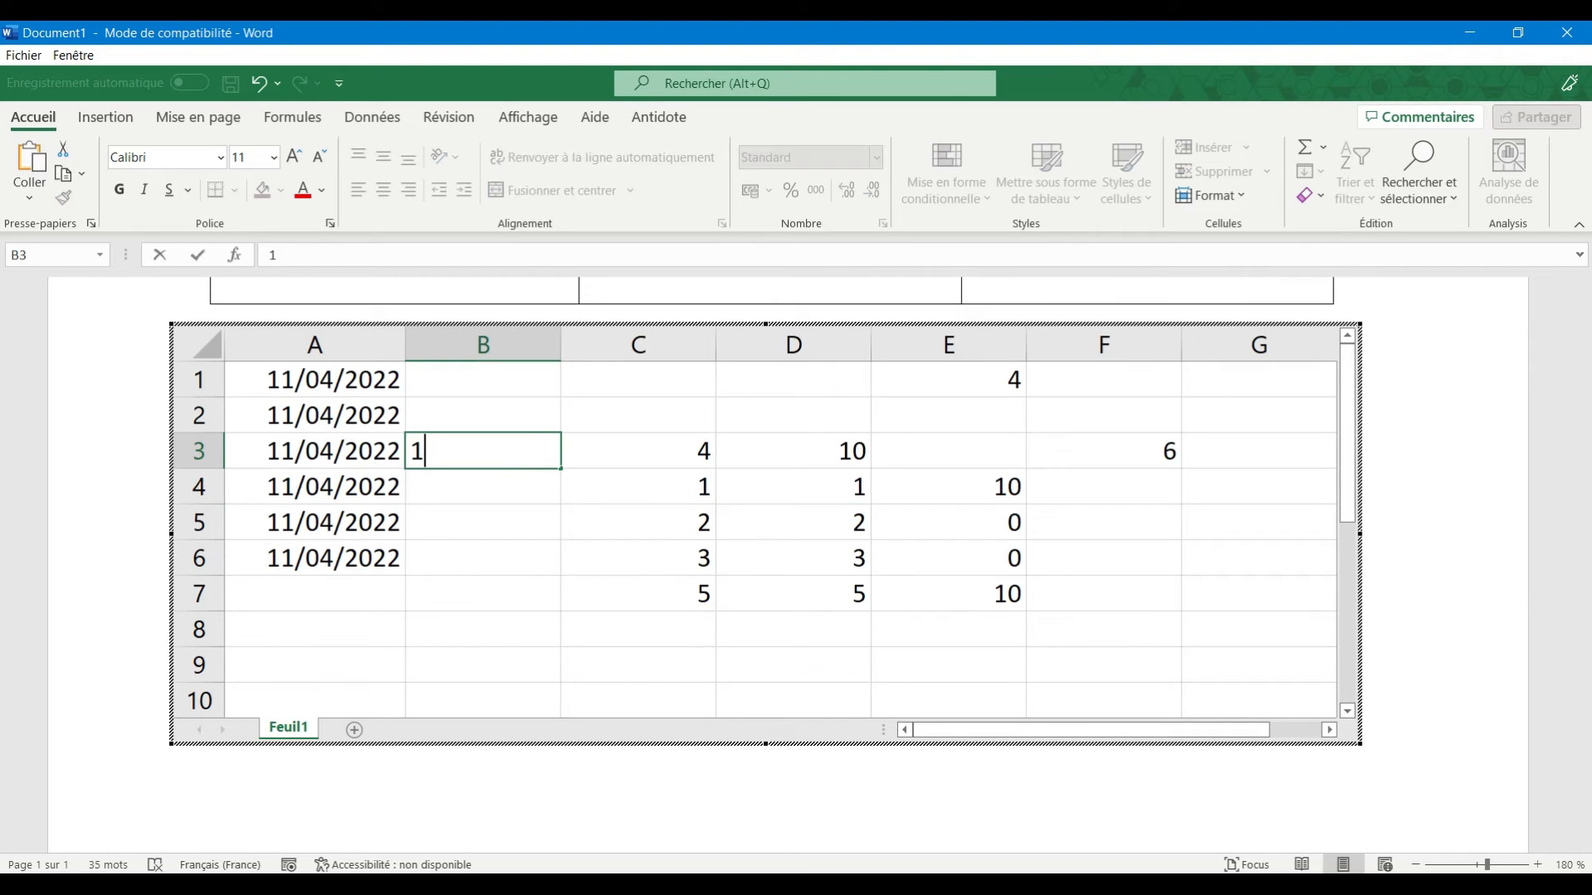
click(525, 486)
text(5)
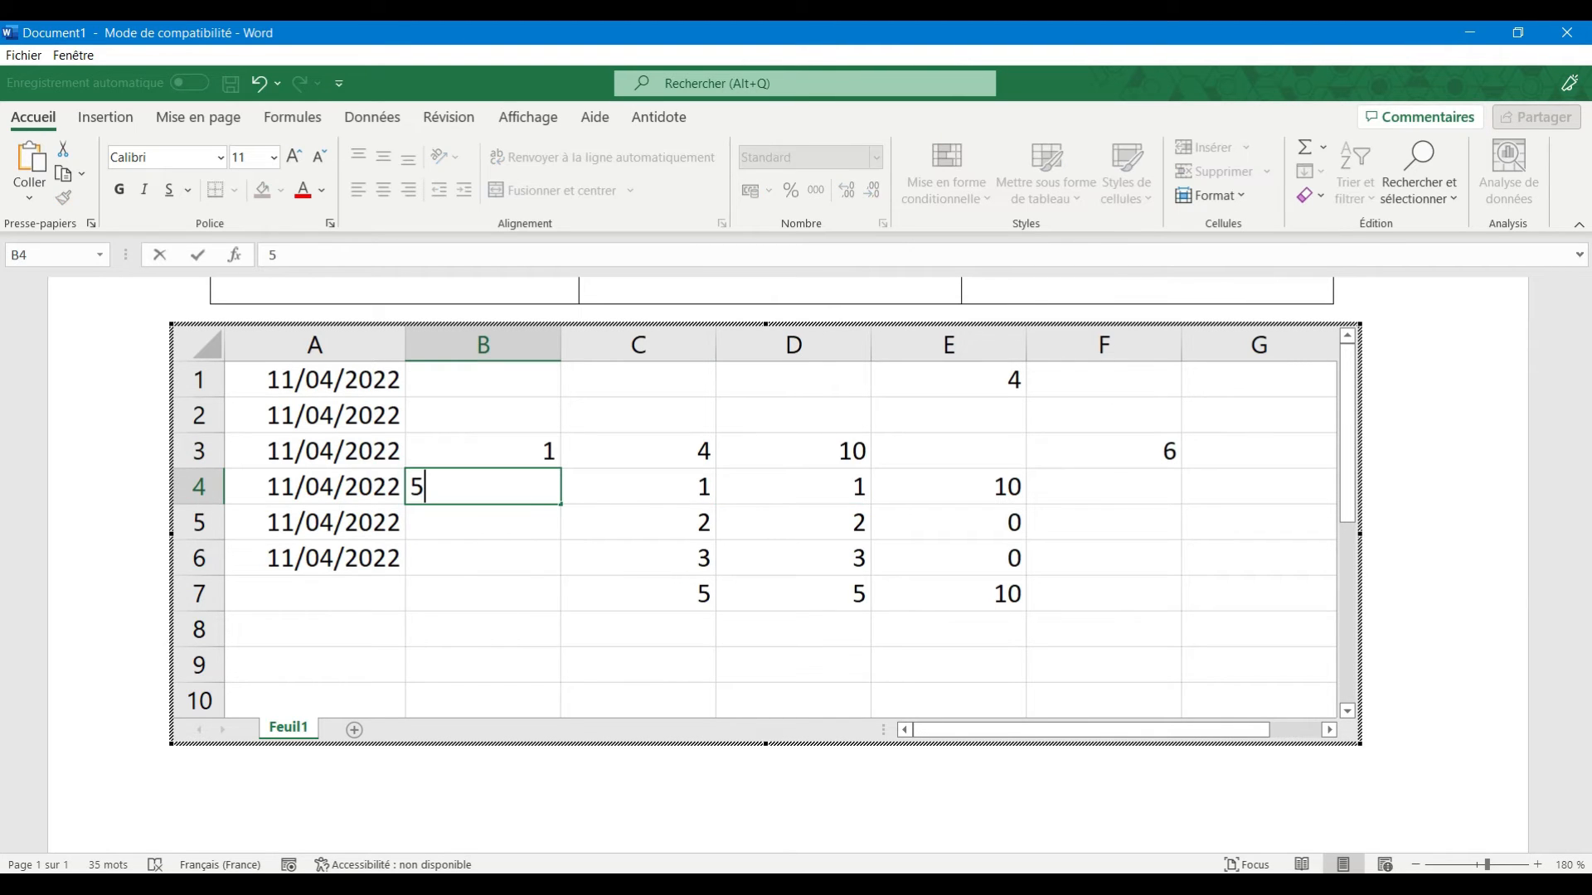
click(529, 526)
text(2)
click(526, 567)
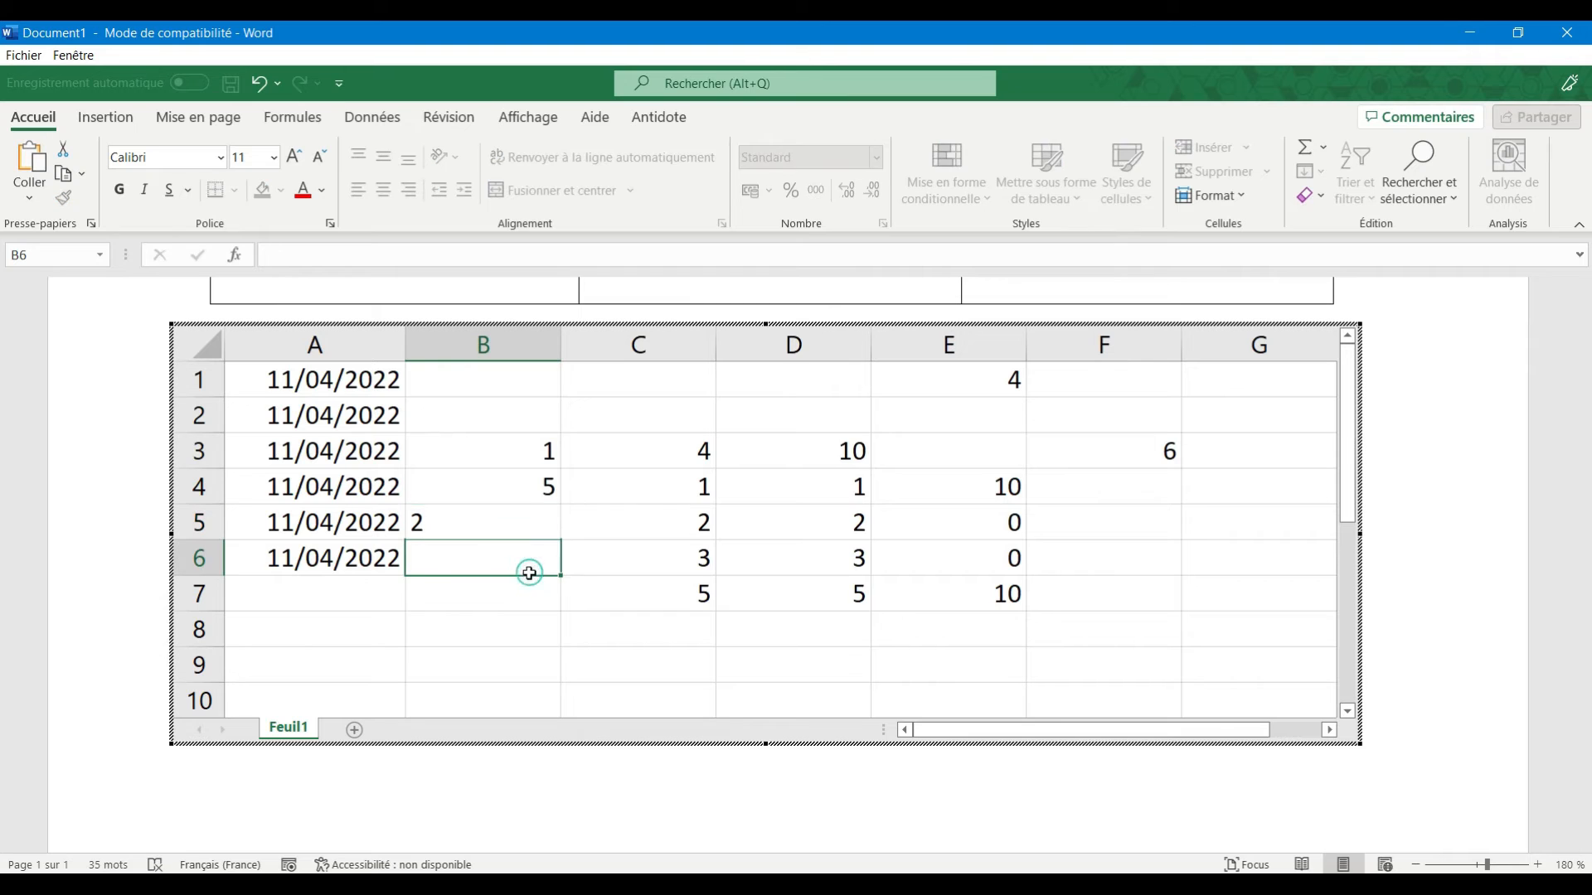
text(3)
key(Return)
text(4)
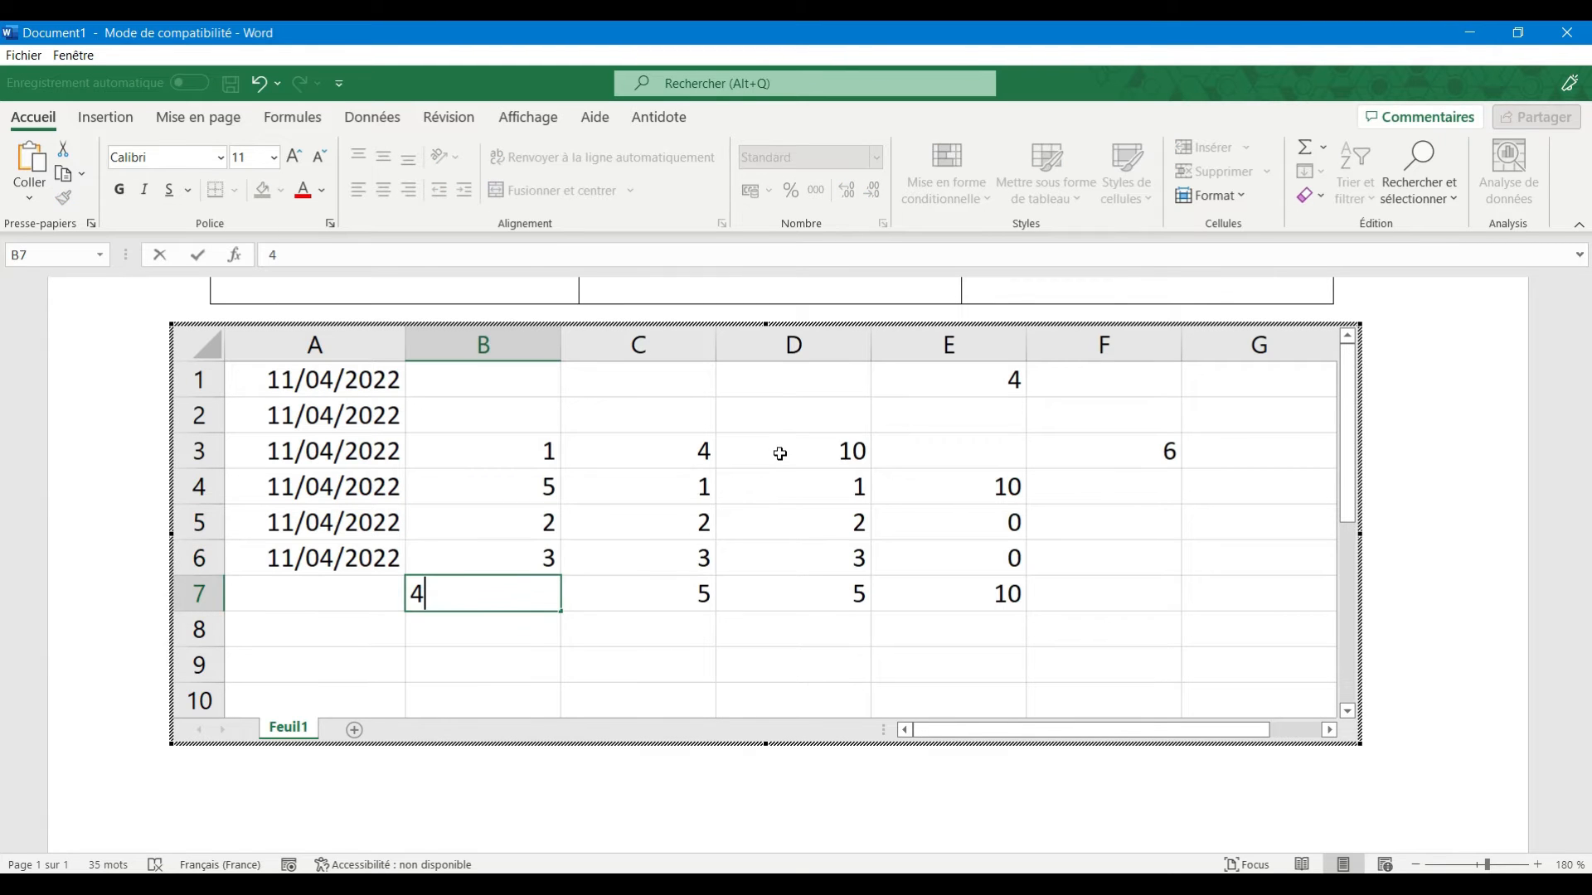
- Replace the formula in cell D3 with =B3+C3
click(780, 454)
text(=)
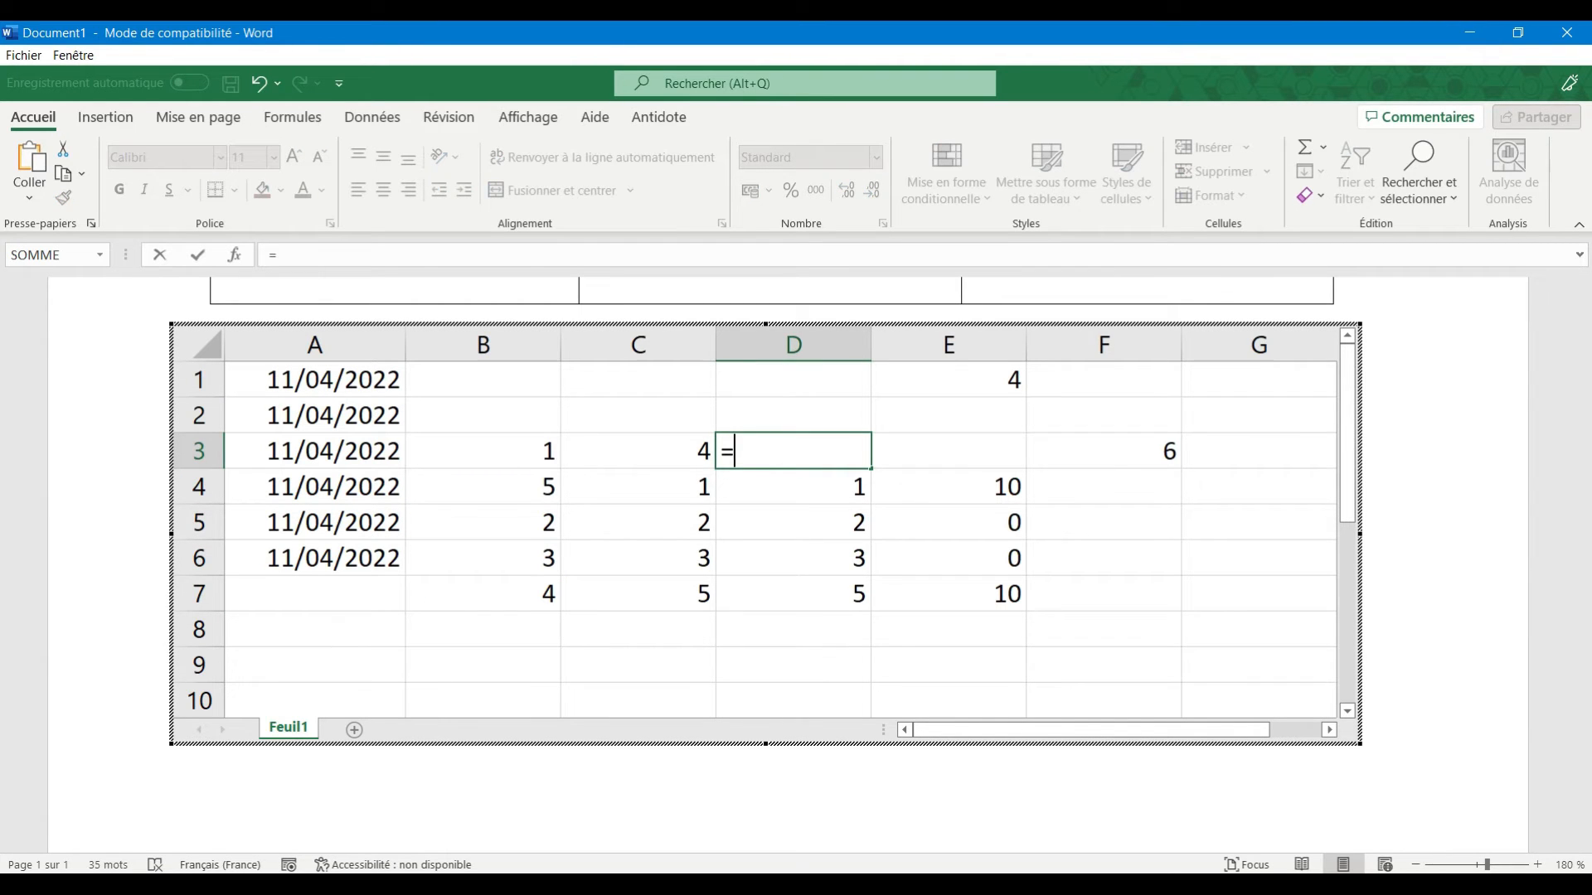
click(536, 446)
text(+)
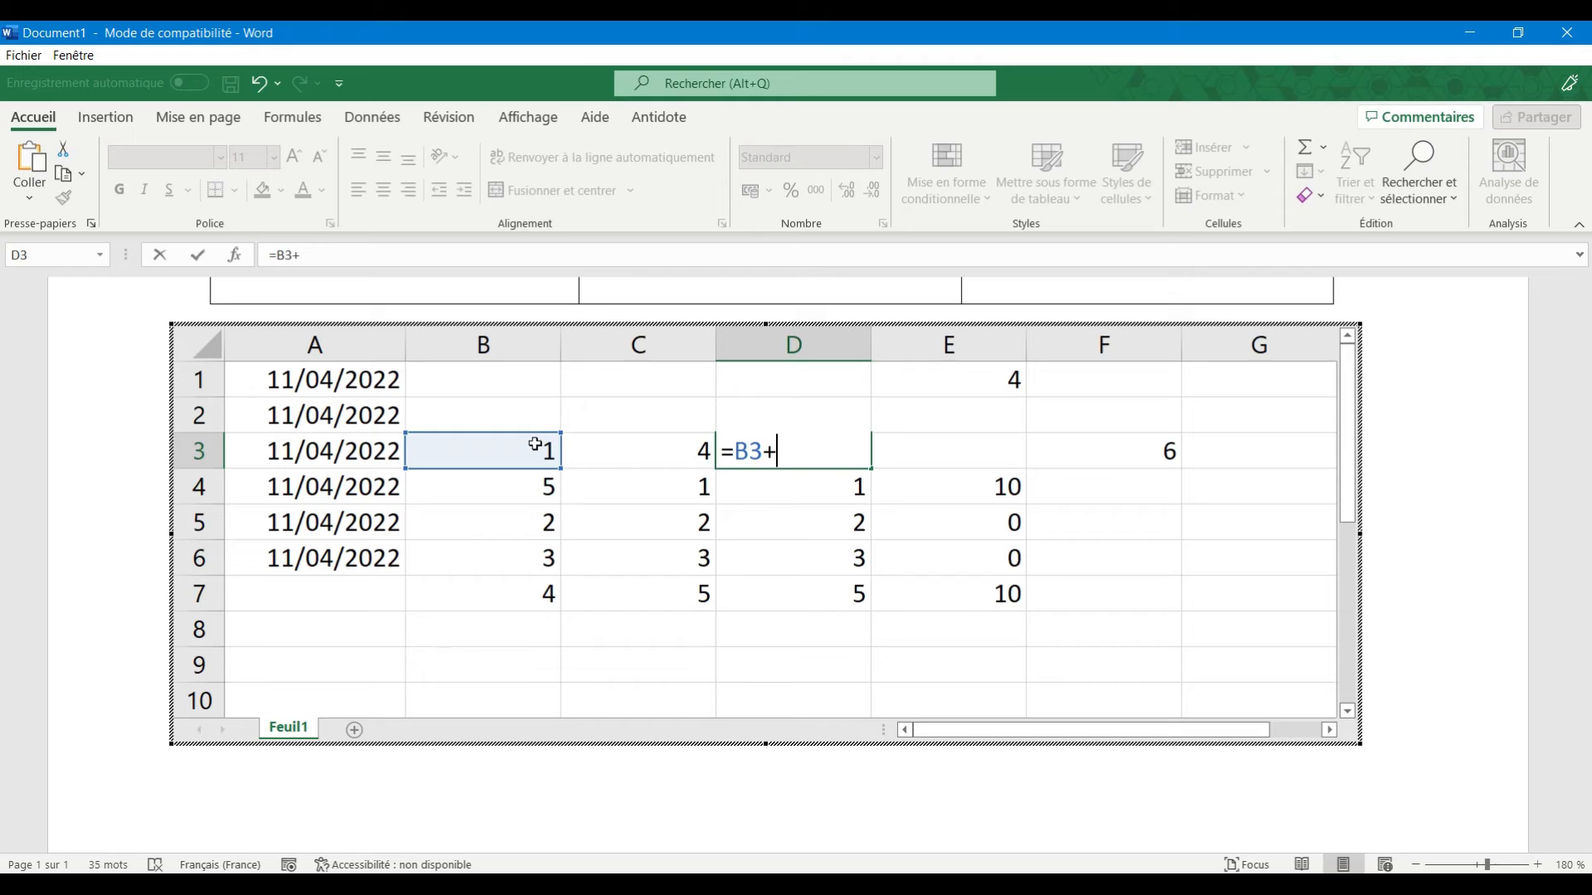
click(630, 459)
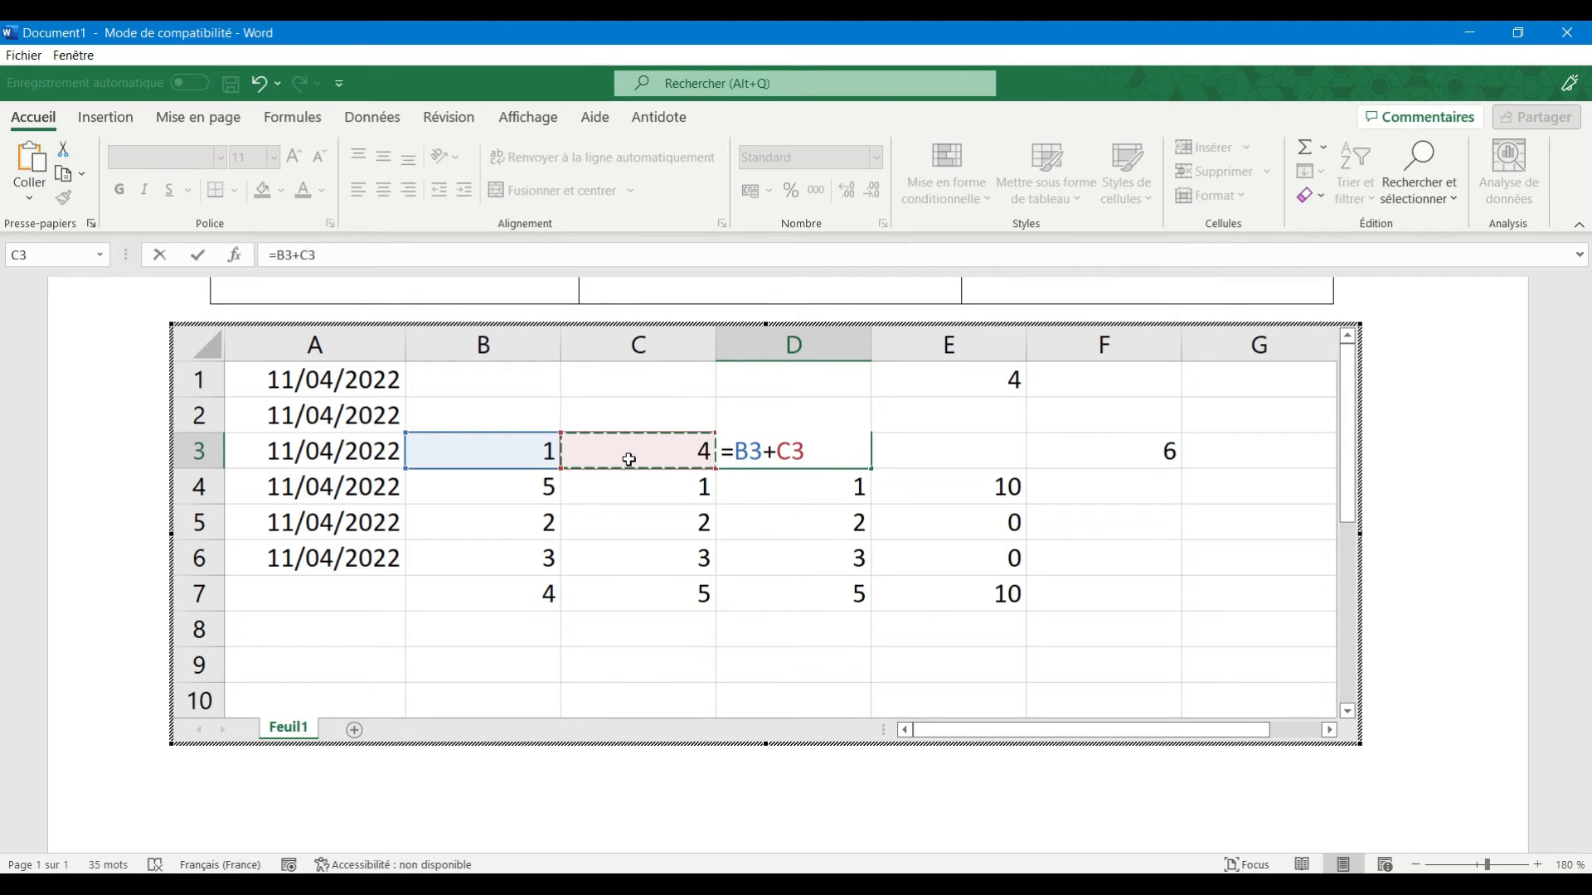
key(Return)
- Fill the =B3+C3 formula from cell D3 down through D7 and check the copied formula in D4
click(805, 454)
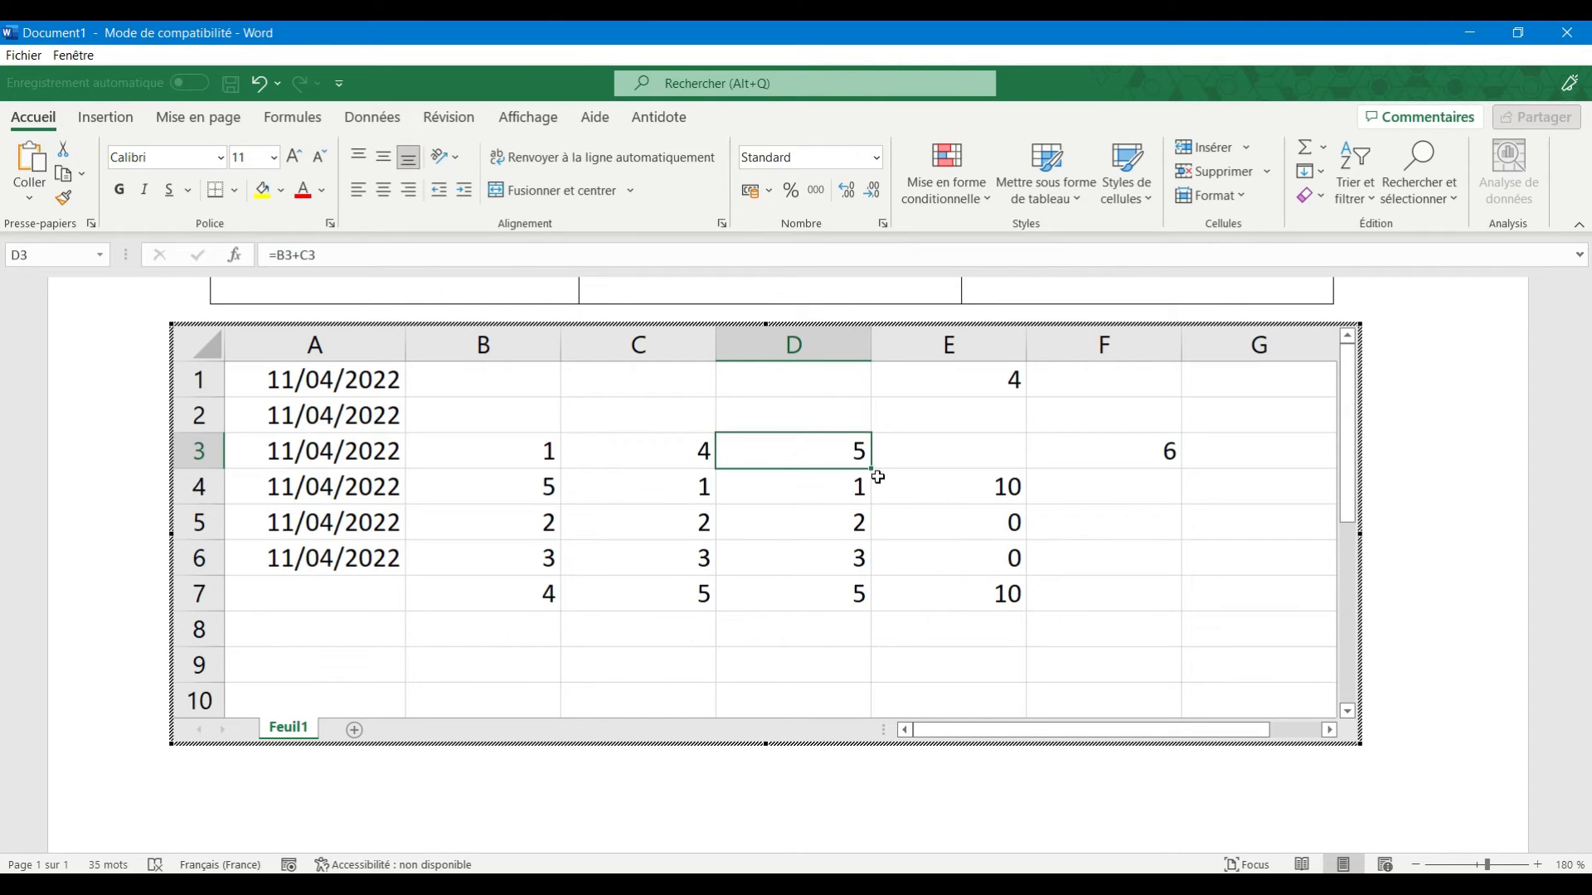
drag(869, 466, 866, 603)
click(802, 488)
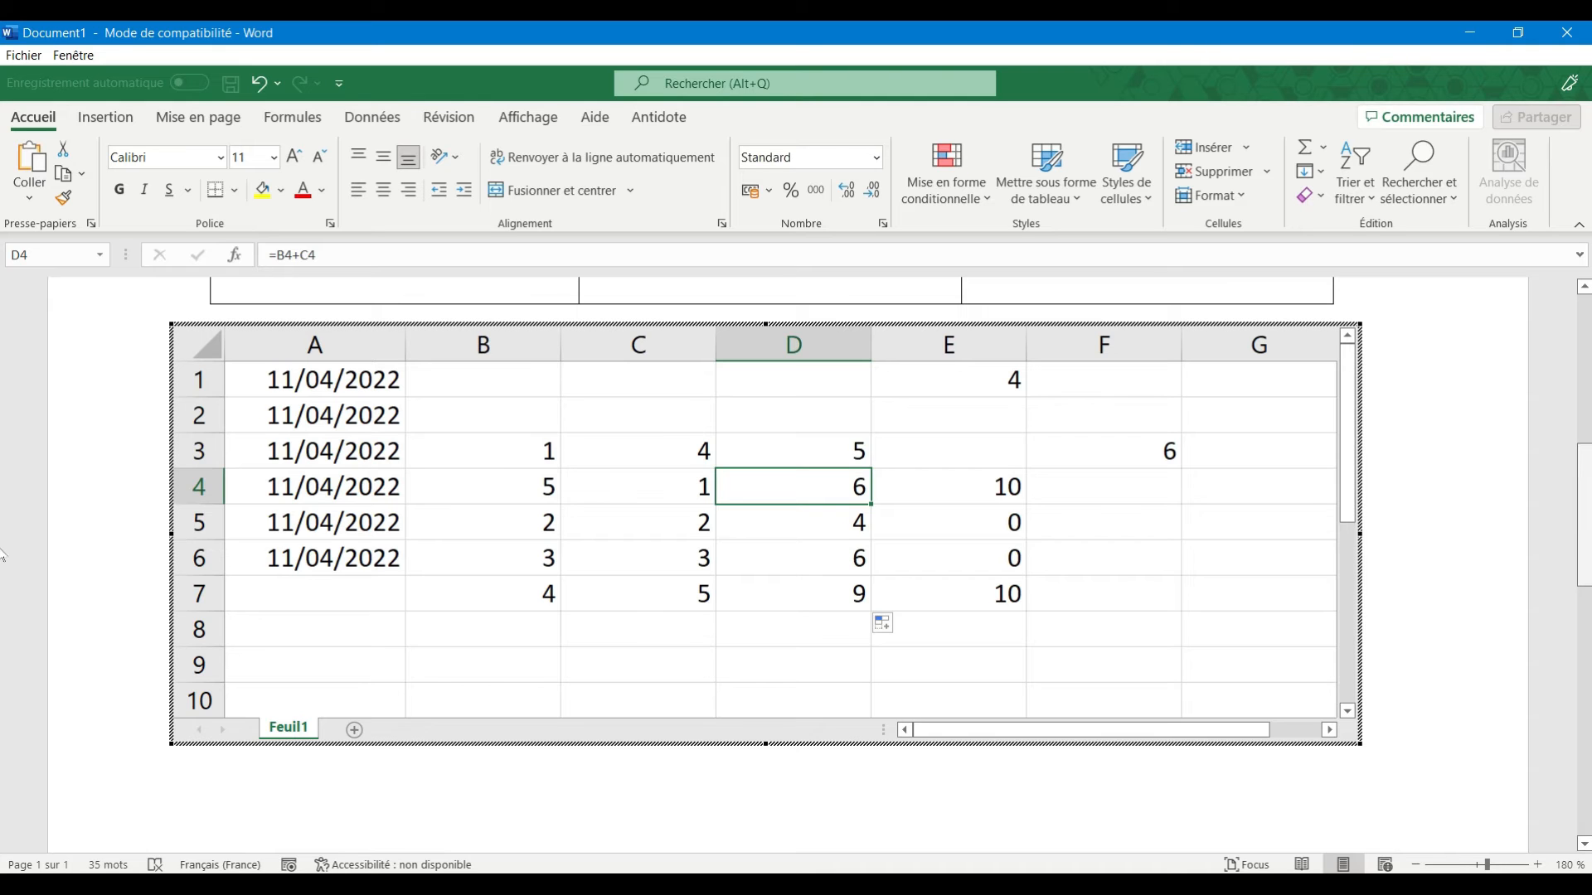
- Exit editing of the embedded spreadsheet and view it as a table within the document
scroll(3, 554, up, 5)
scroll(2, 539, down, 6)
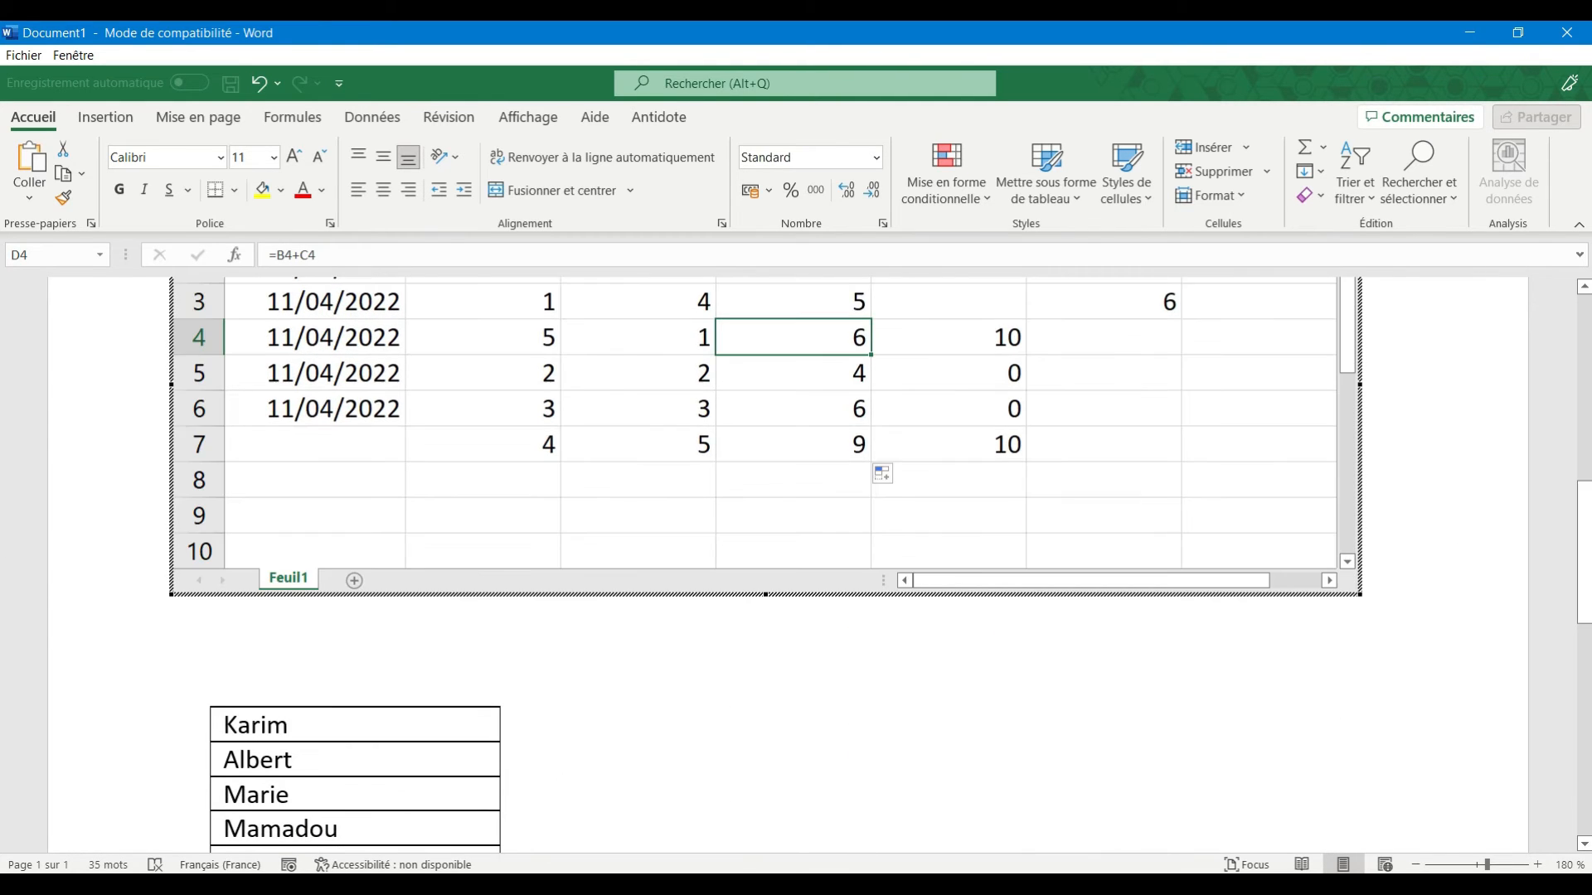
click(1270, 612)
scroll(1268, 589, up, 3)
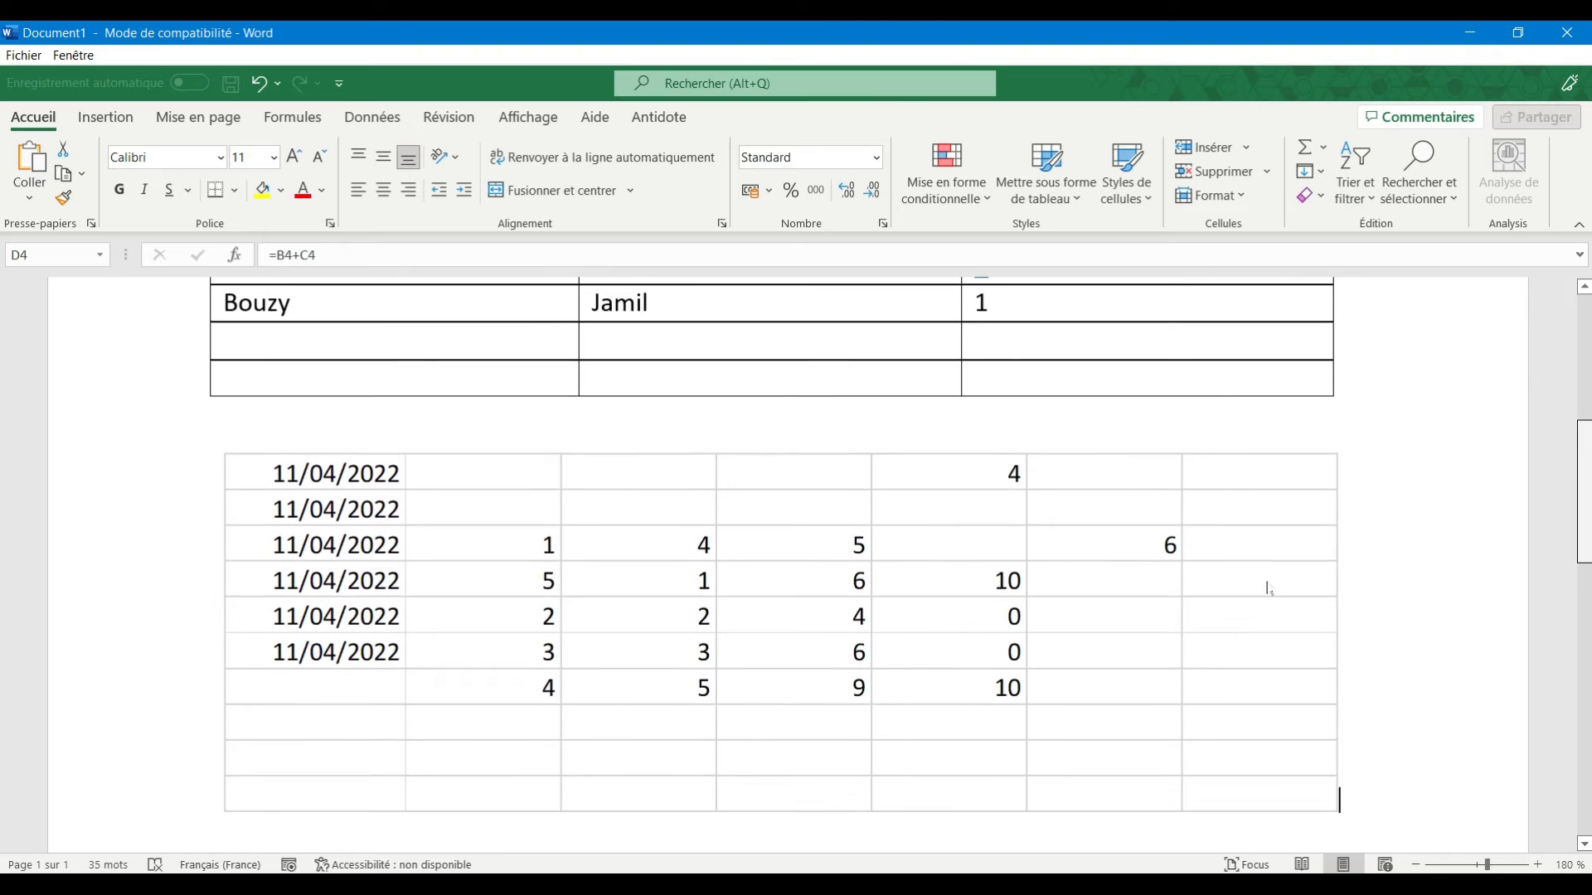
- Reopen the embedded spreadsheet for editing, select cell F6, and return to the document
double_click(1119, 650)
click(1120, 654)
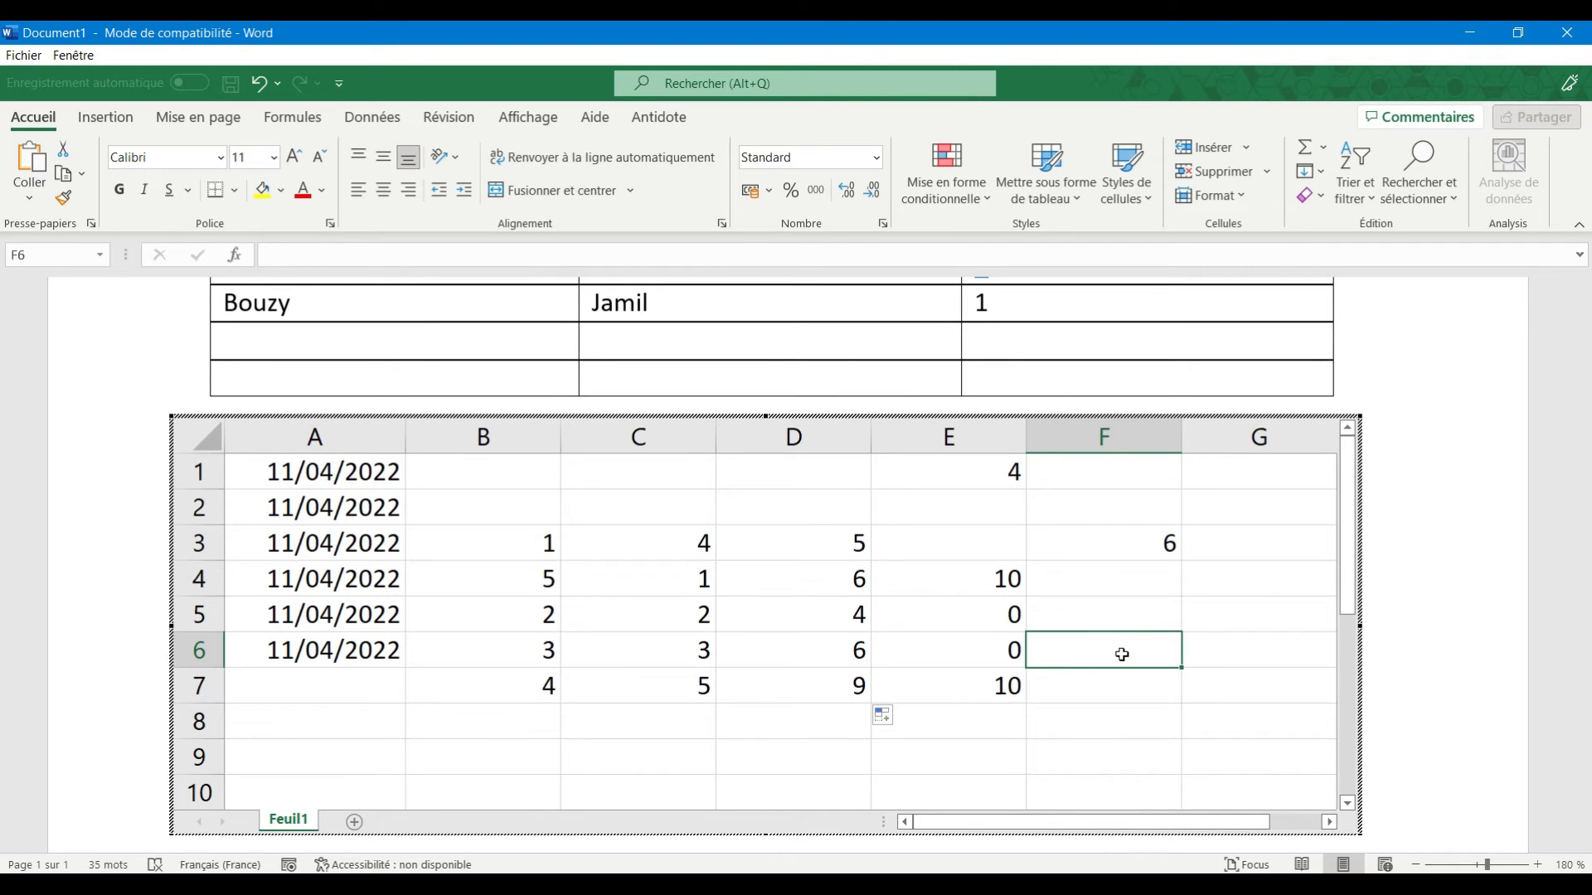
key(Escape)
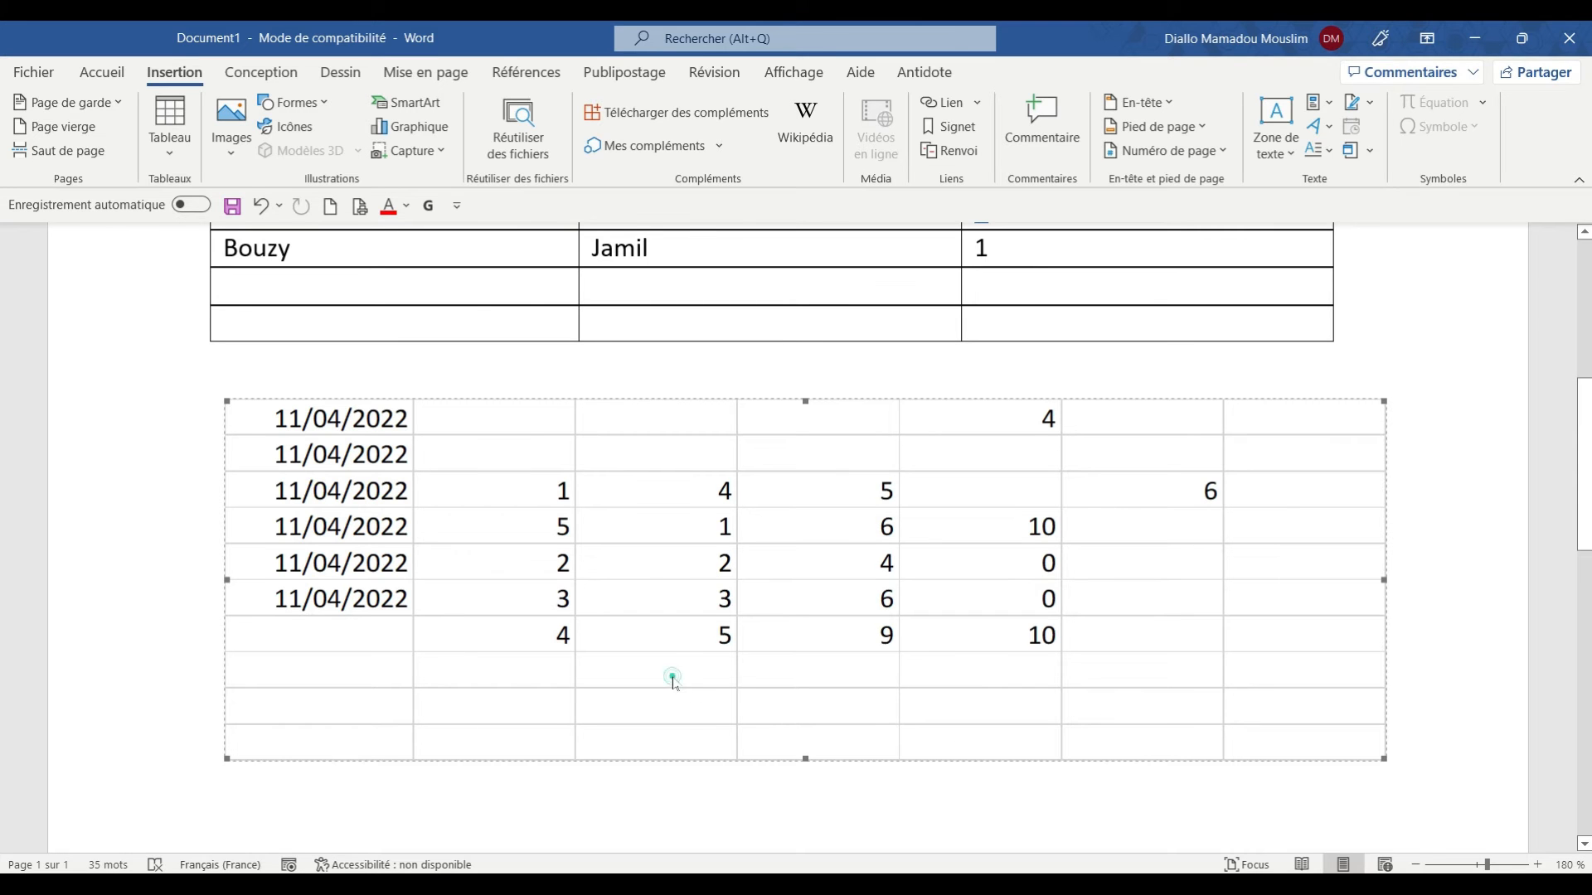
- Open the embedded spreadsheet for editing again, look over its cells, and return to the document text below it
click(680, 497)
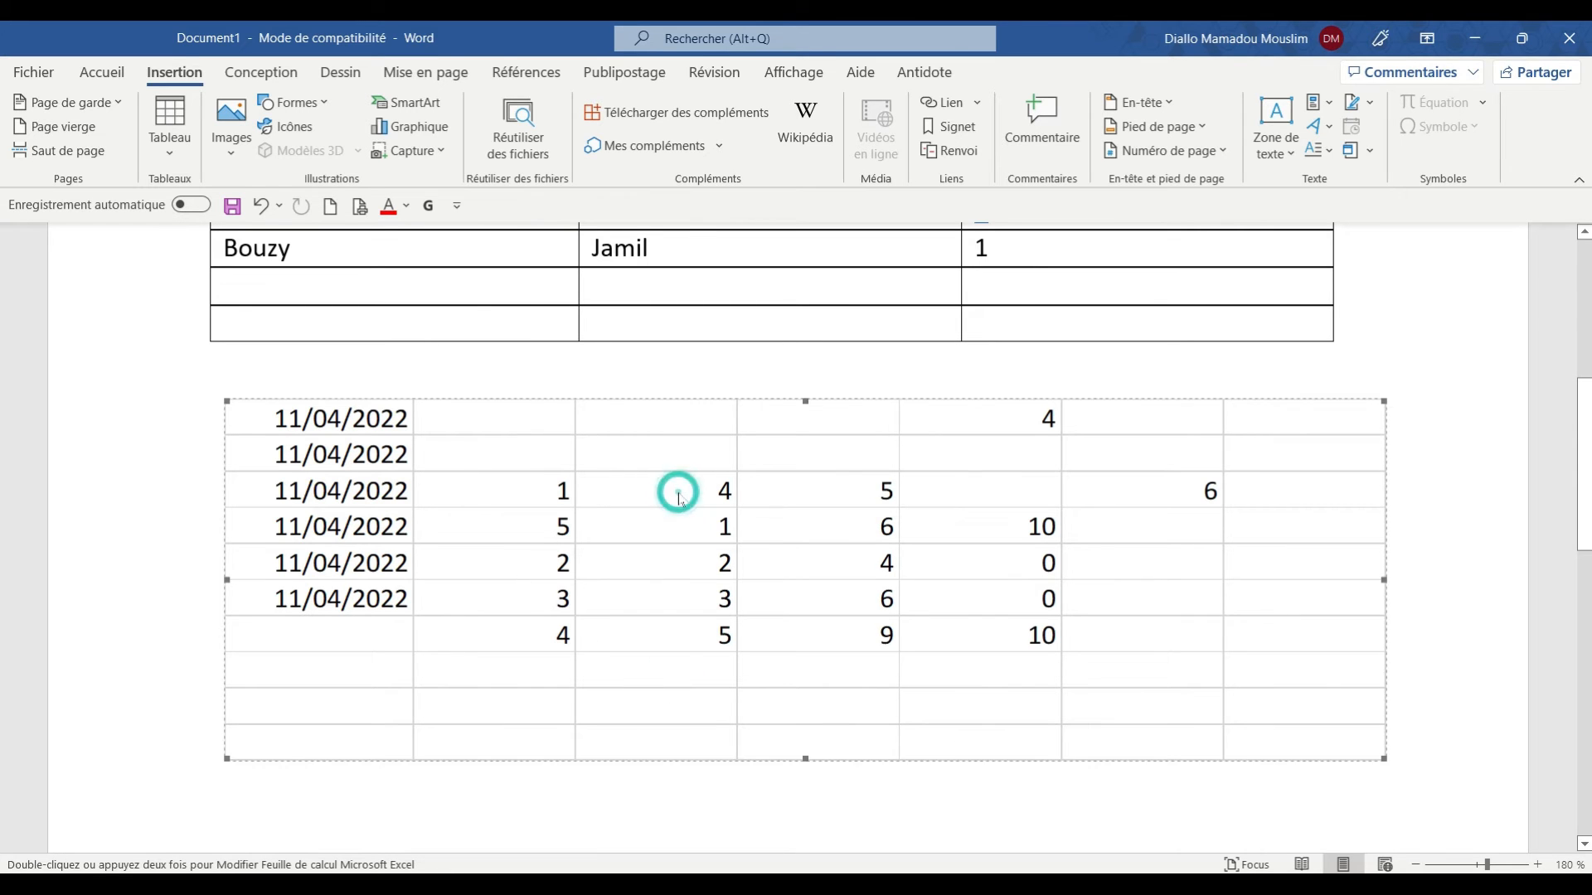
double_click(680, 497)
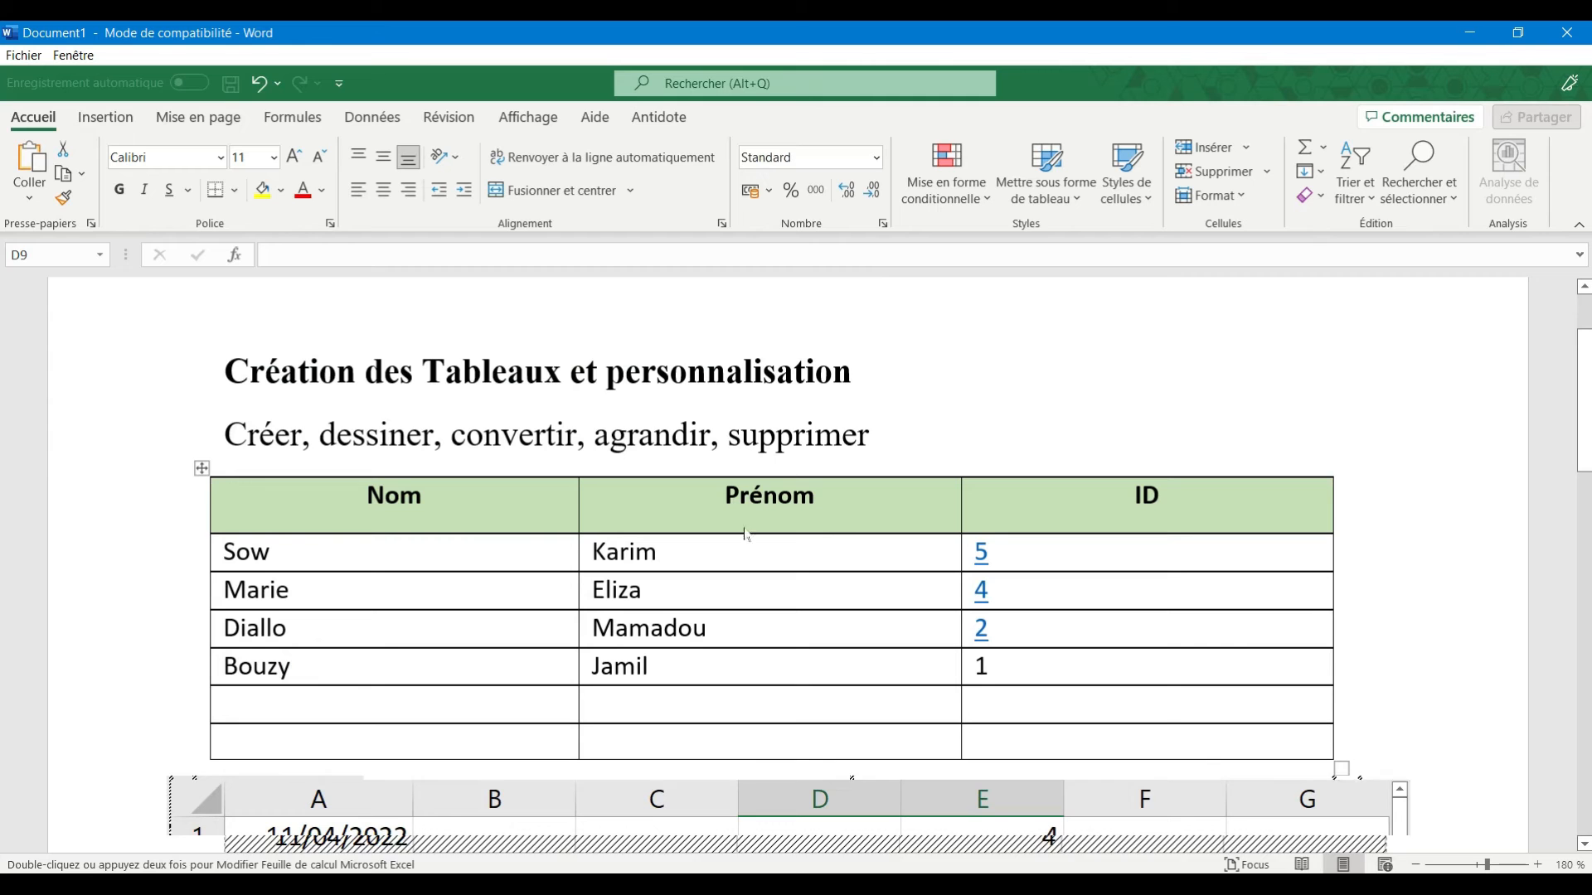
drag(1582, 436, 1582, 514)
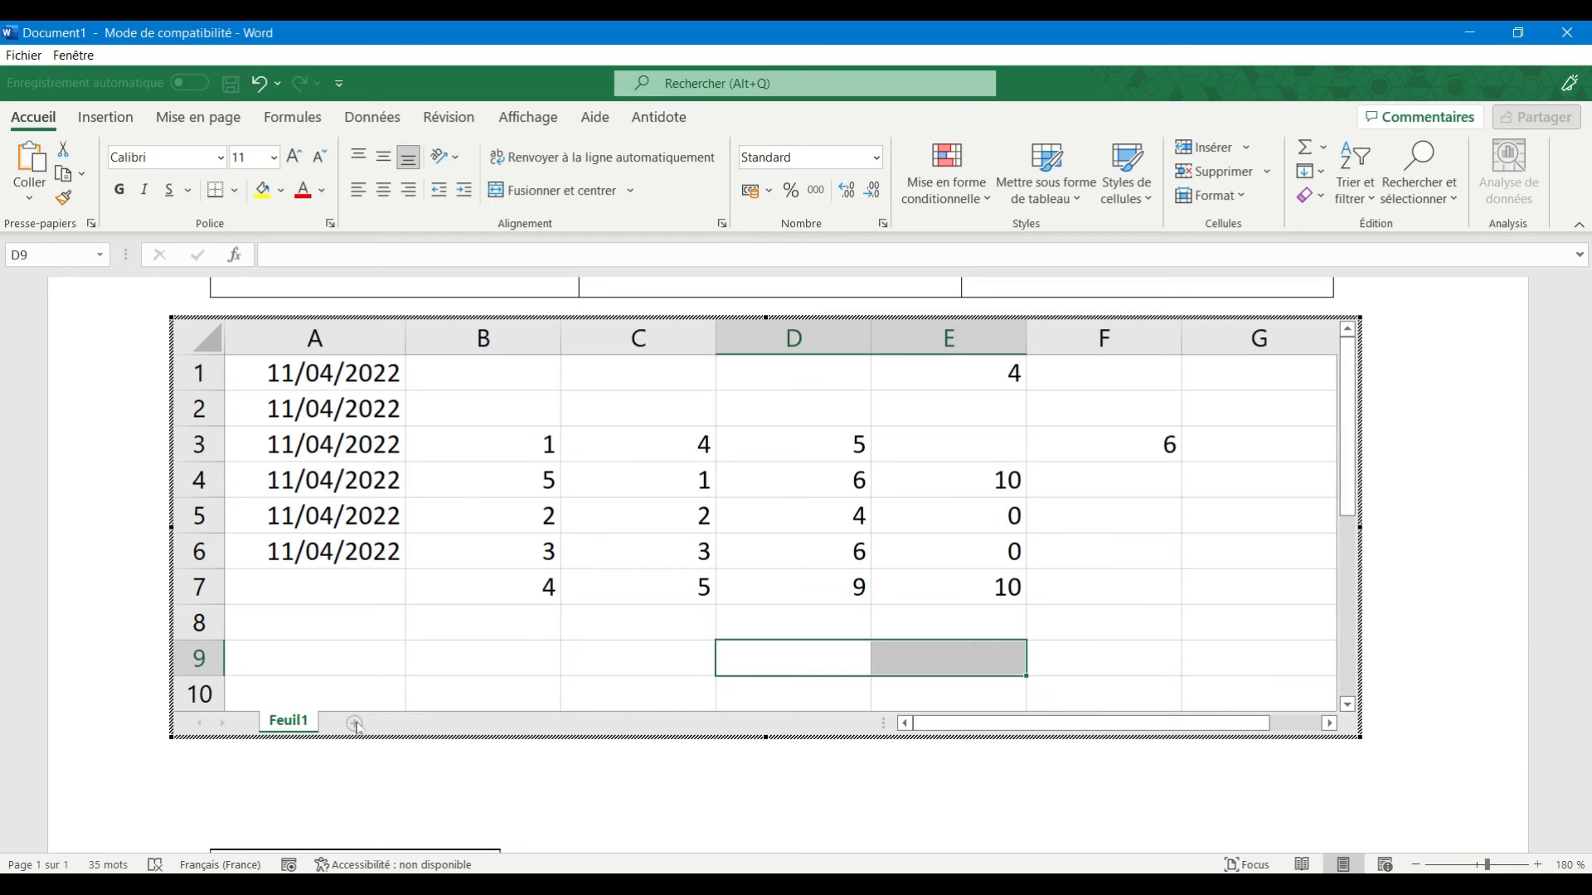
click(575, 789)
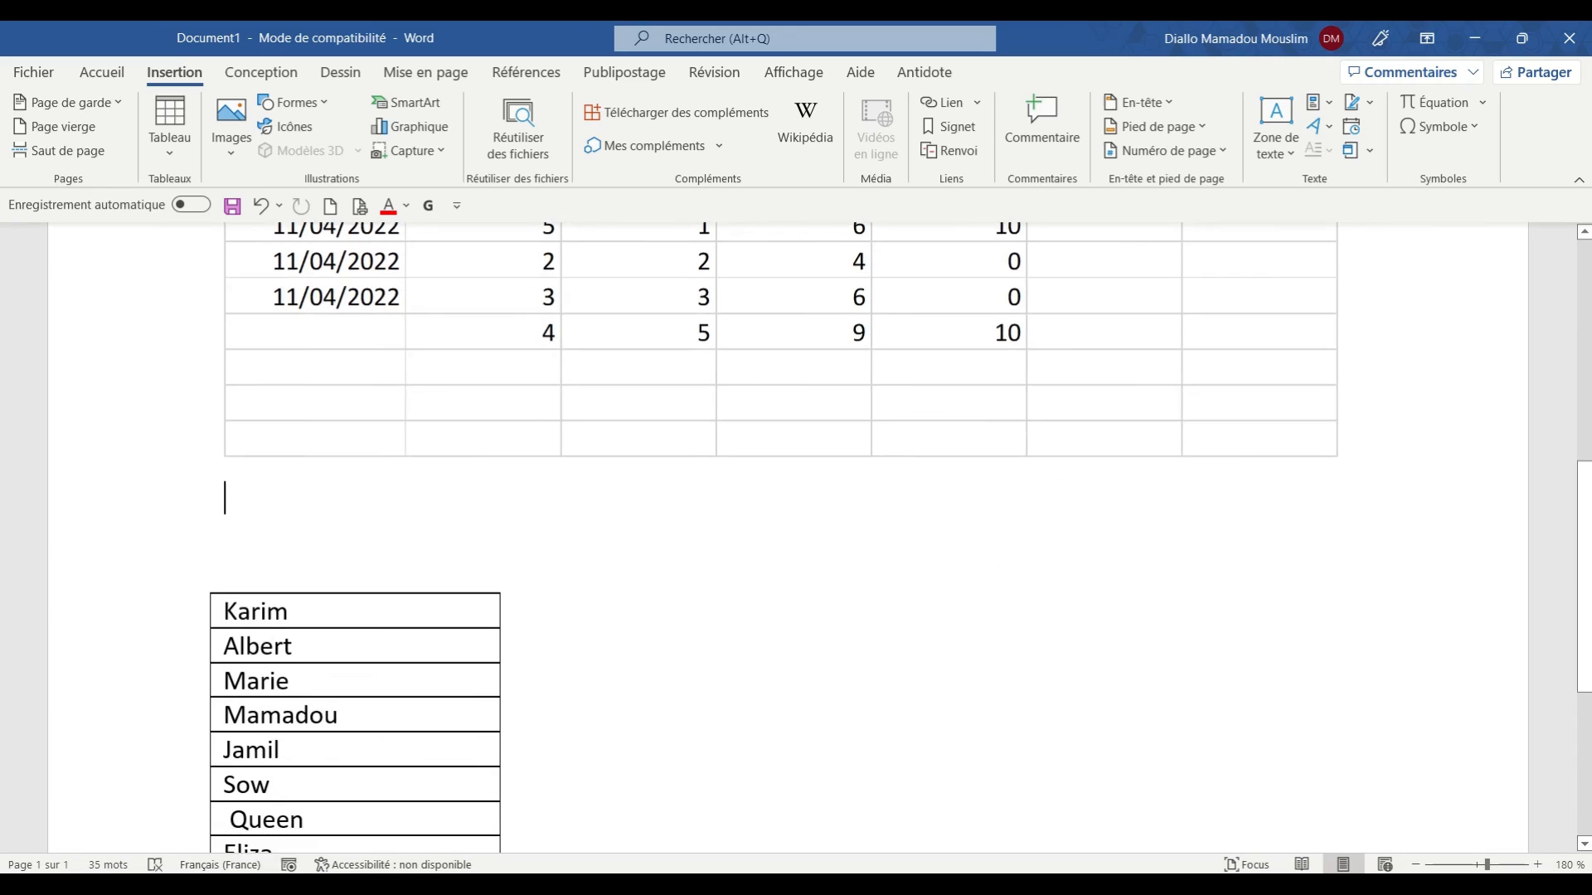
- Check how the tables and the embedded spreadsheet look in the print preview, and return to the document
scroll(796, 539, up, 1)
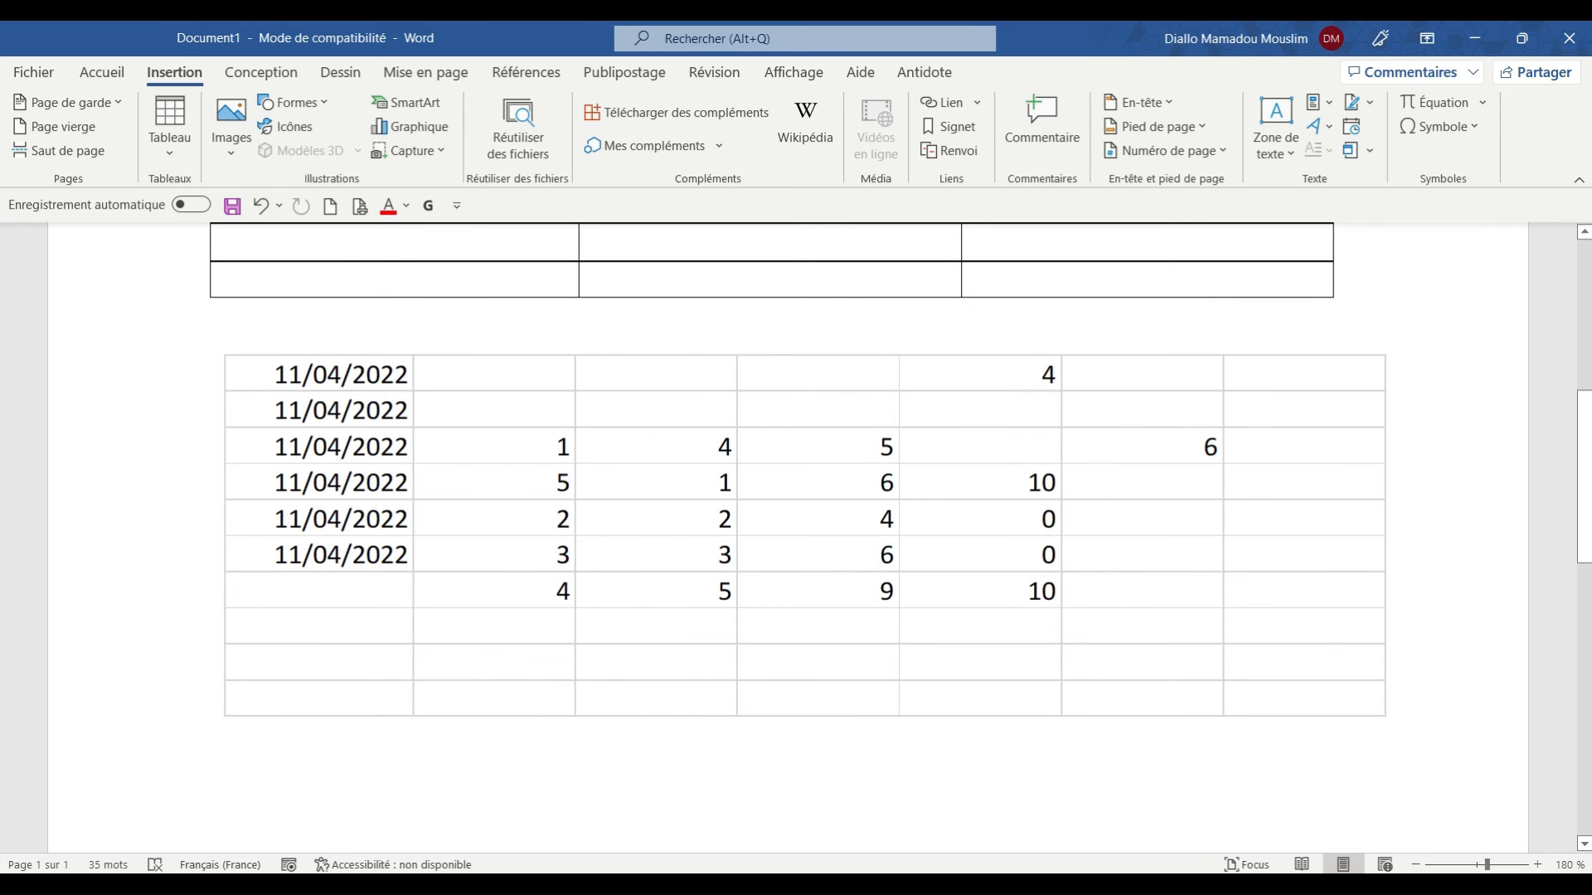
key(ctrl+p)
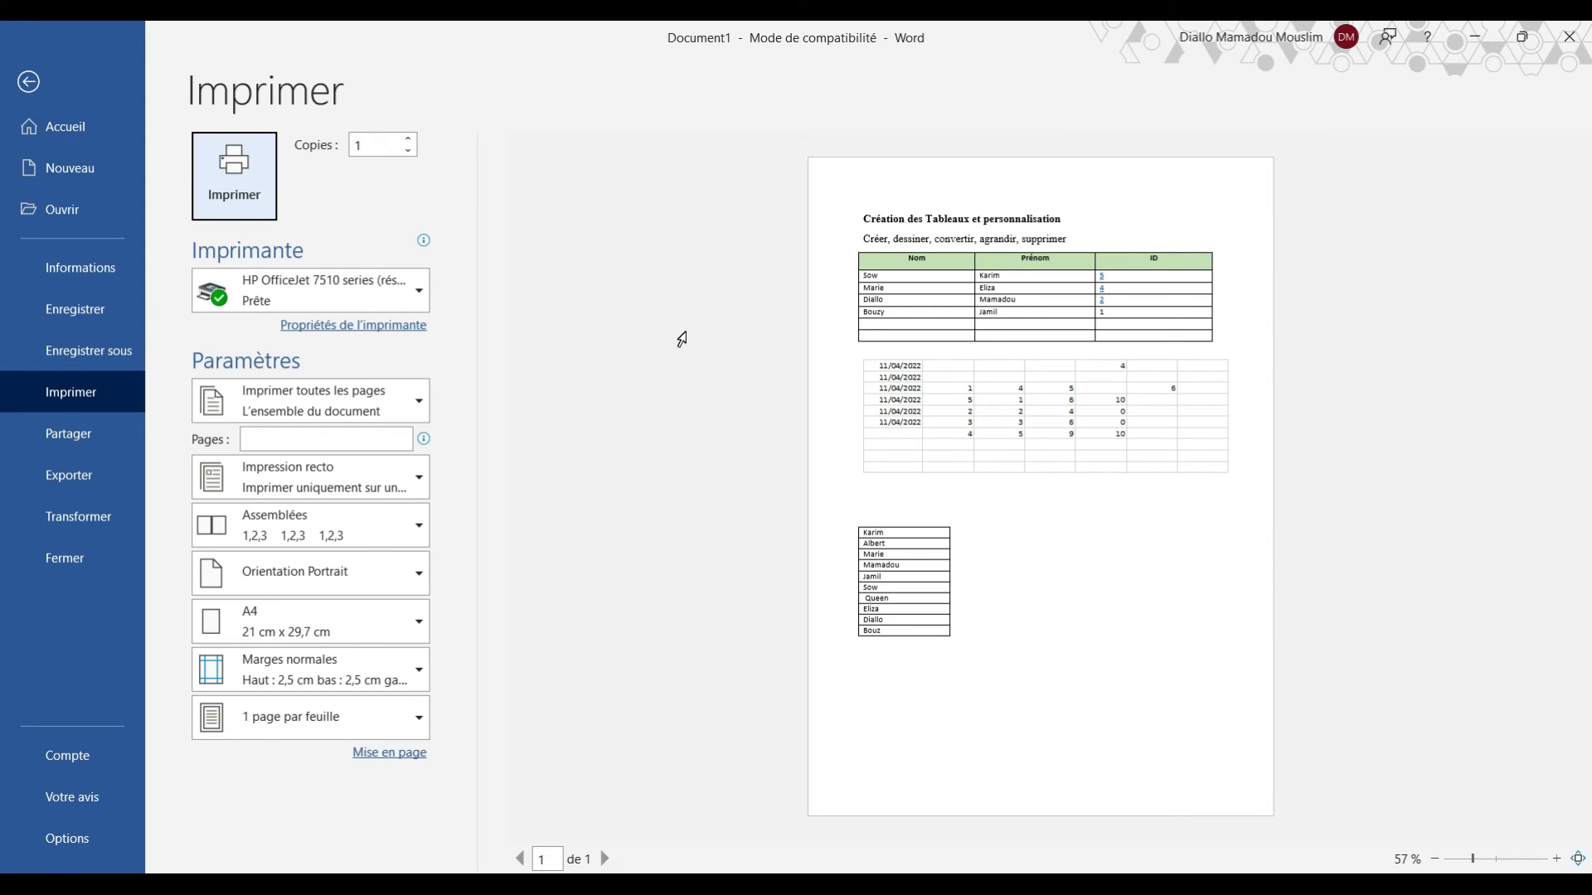
click(29, 81)
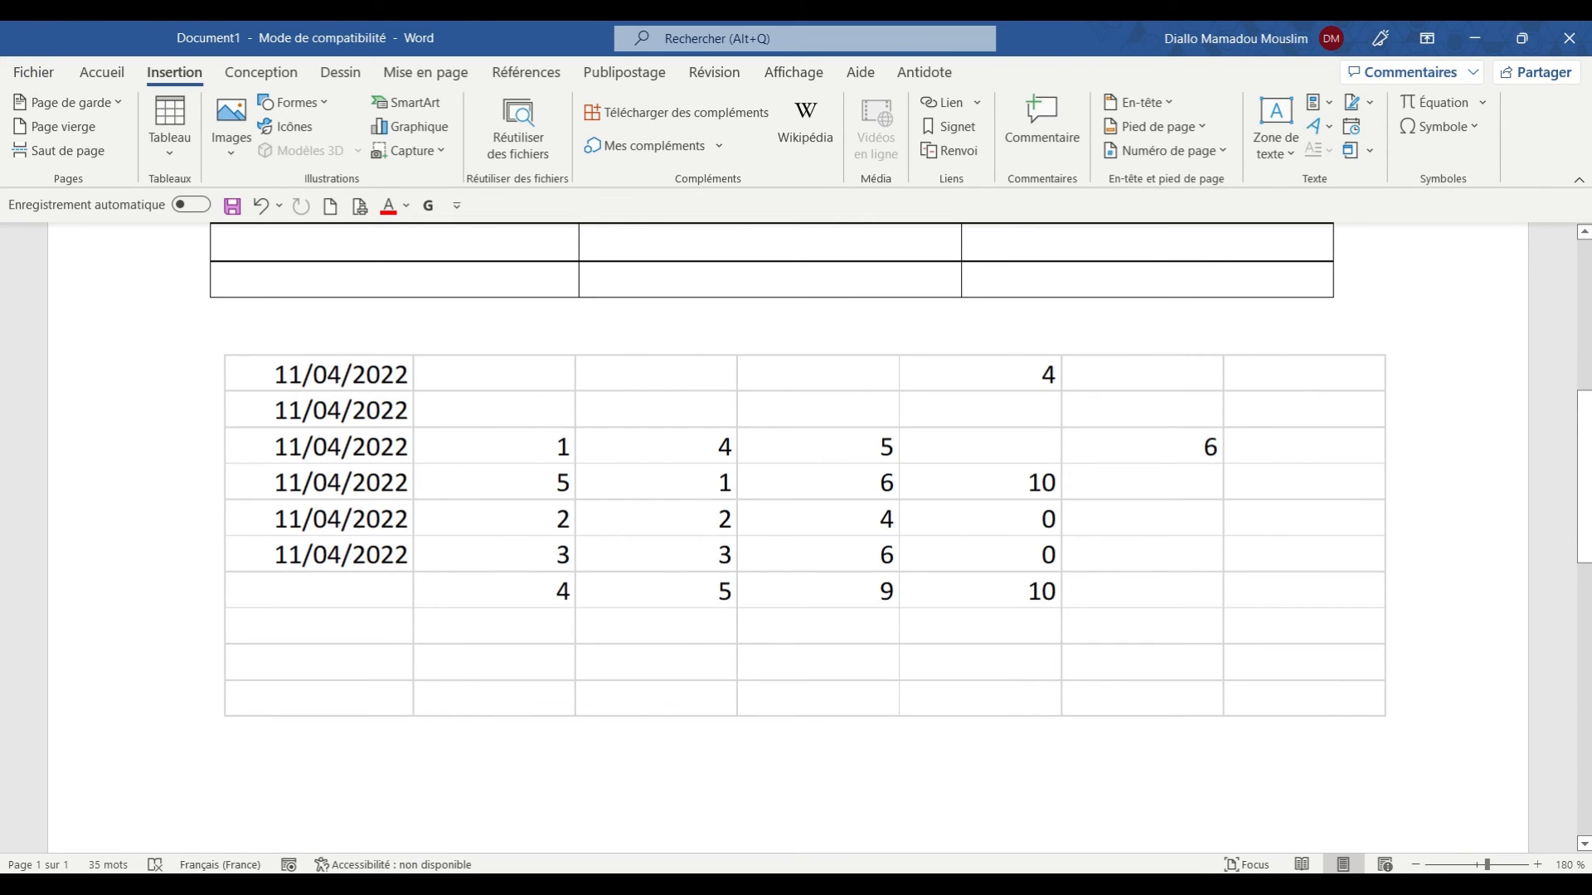
- Shrink the embedded spreadsheet object proportionally until its width roughly matches the table above it
click(225, 735)
click(1043, 713)
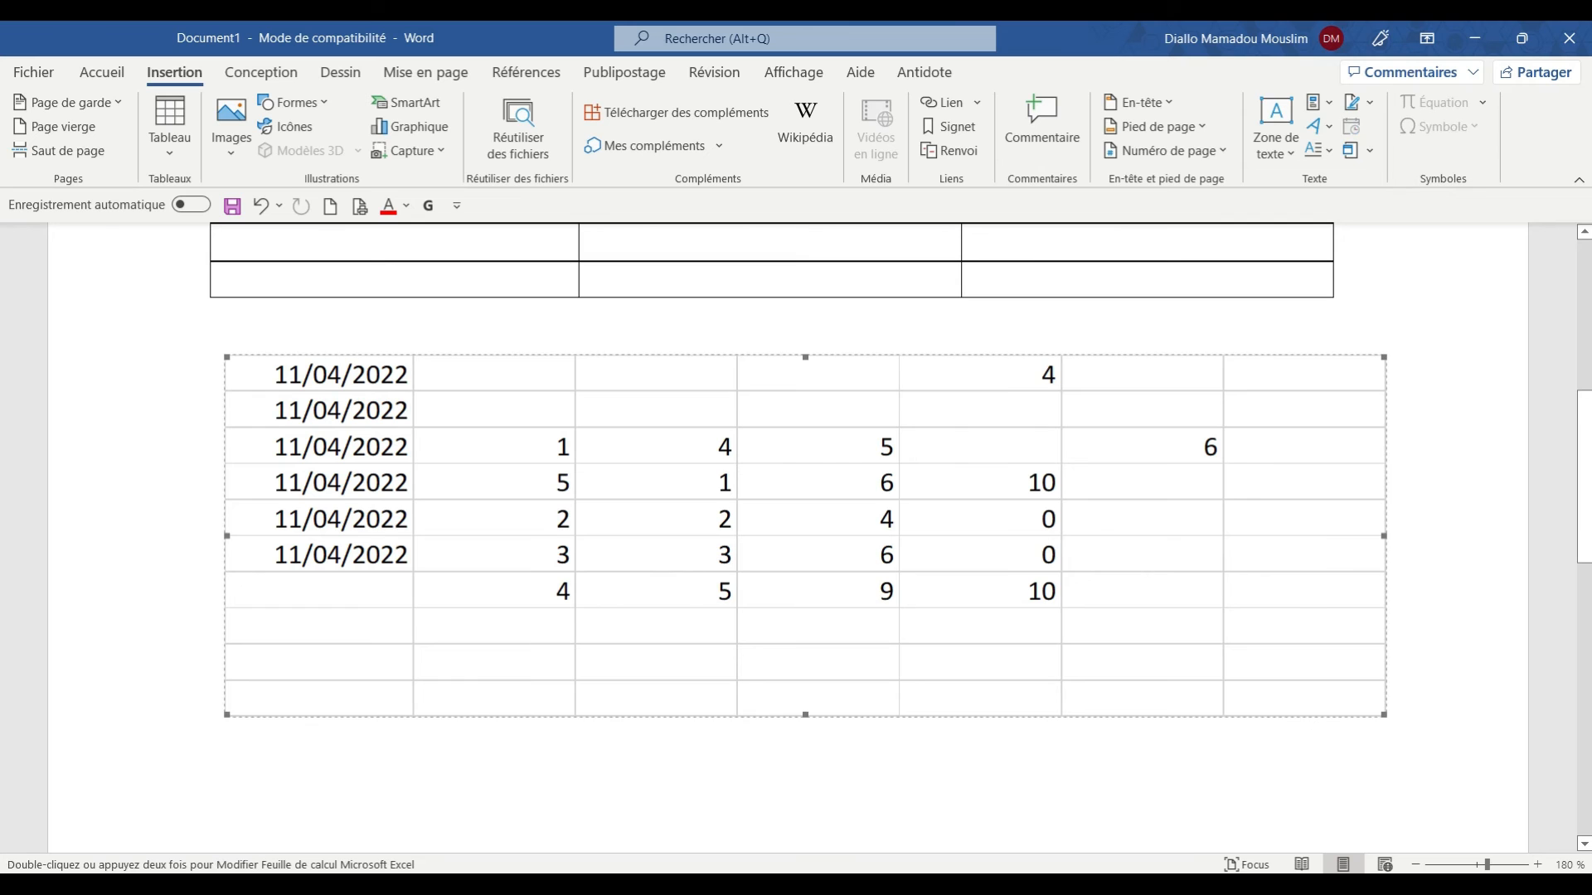
drag(1384, 715, 1320, 712)
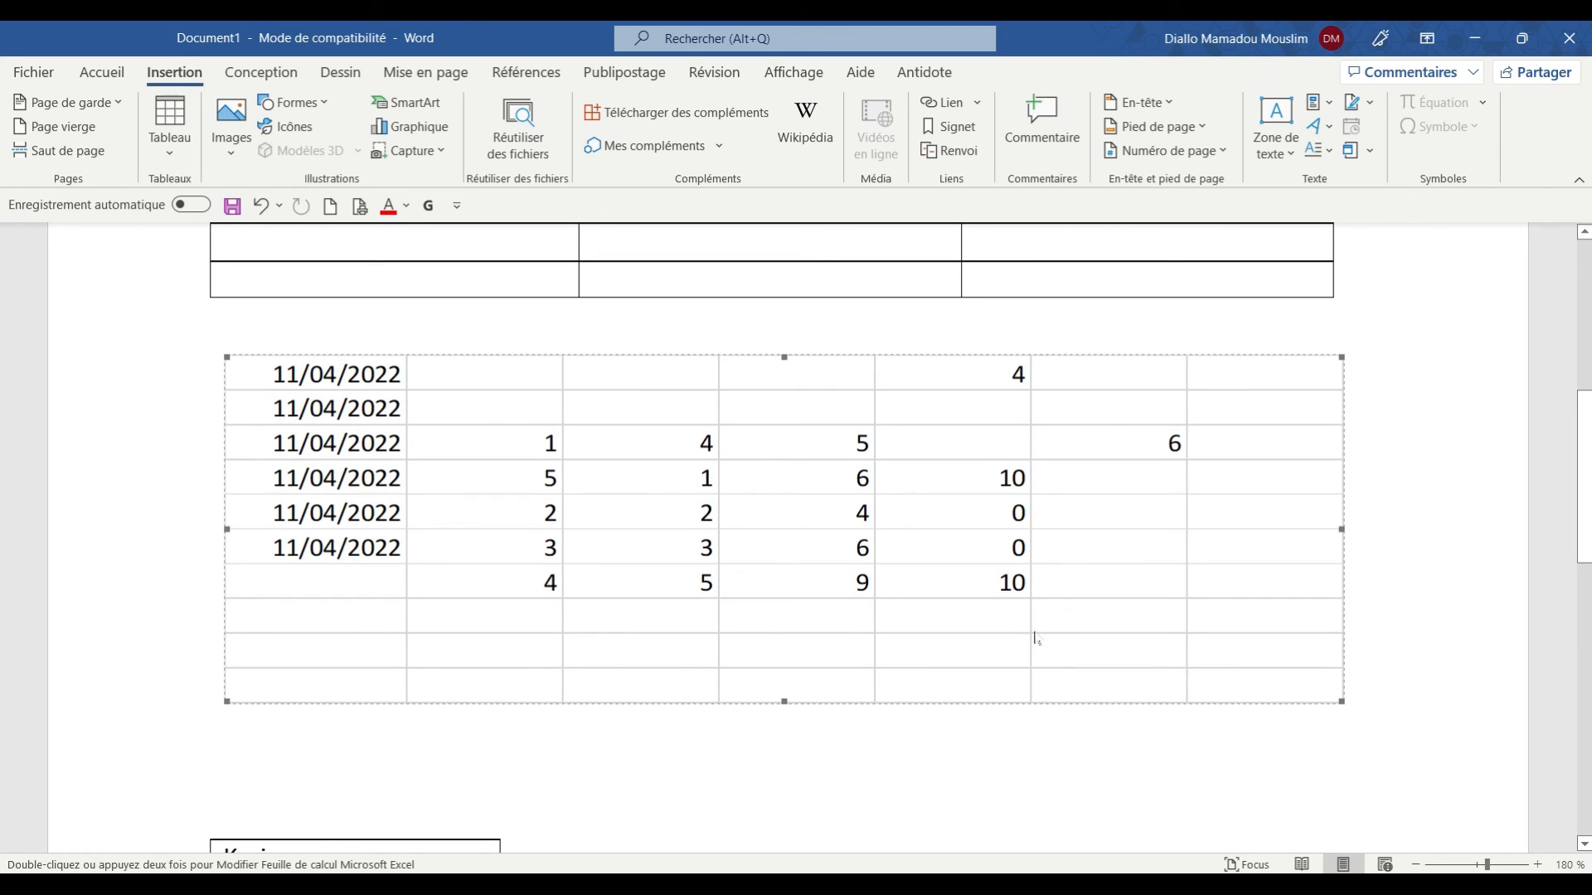